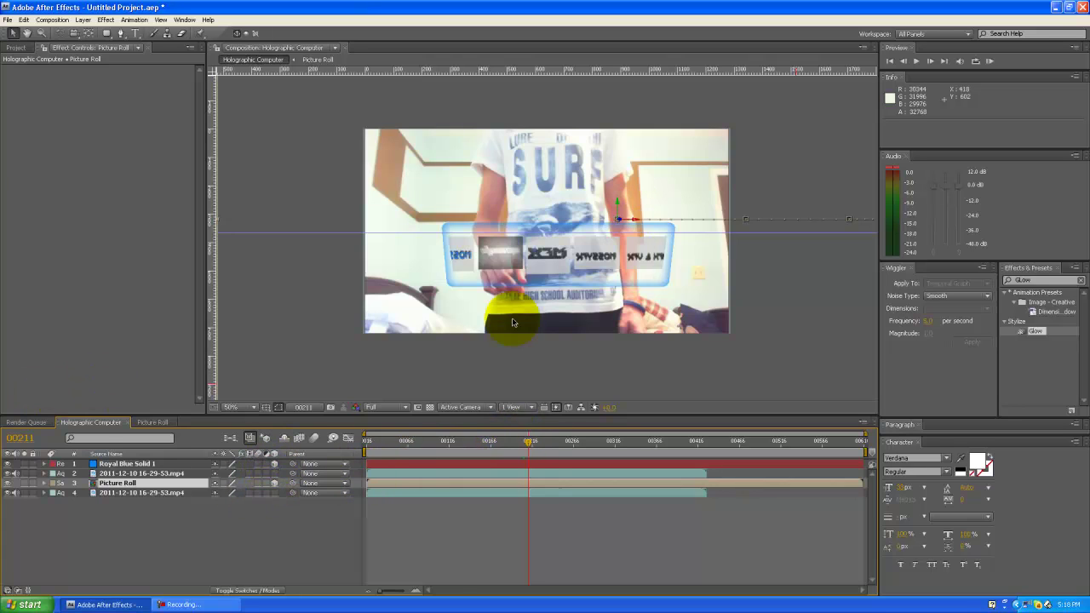
Preview later frames of the Holographic Computer shot, then settle back on frame 00214.
{"action": "left_click_drag", "start_coordinate": [530, 441], "coordinate": [537, 445]}
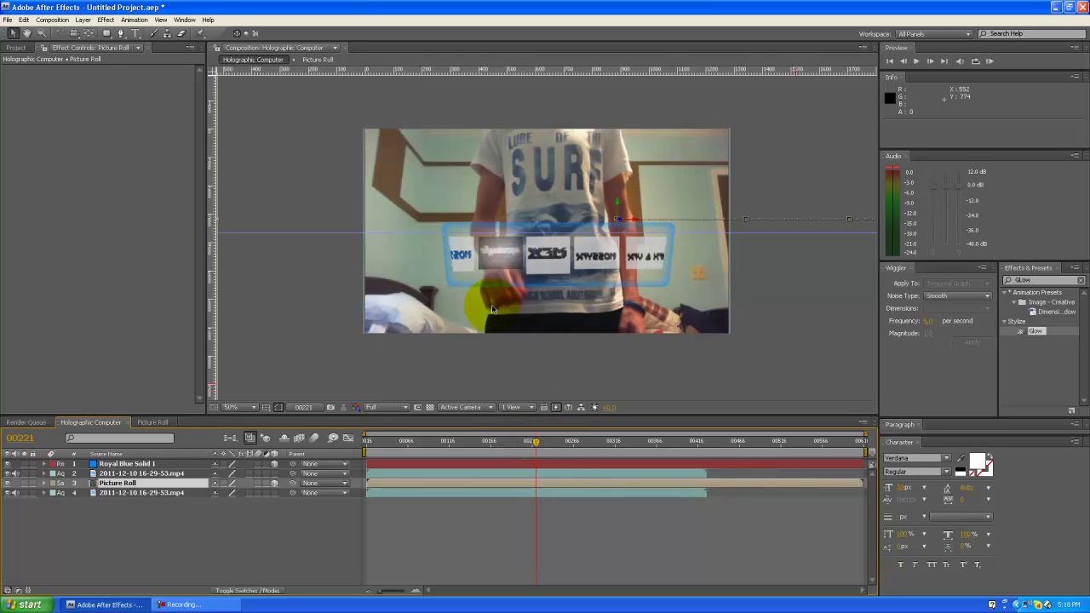
{"action": "left_click_drag", "start_coordinate": [533, 433], "coordinate": [546, 441]}
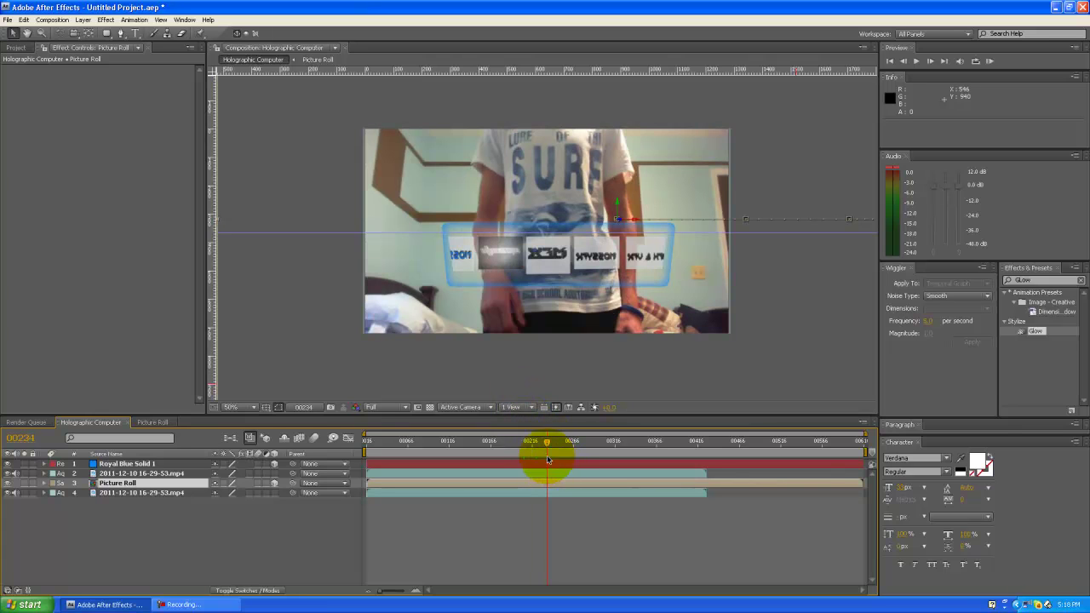
{"action": "left_click", "coordinate": [535, 441]}
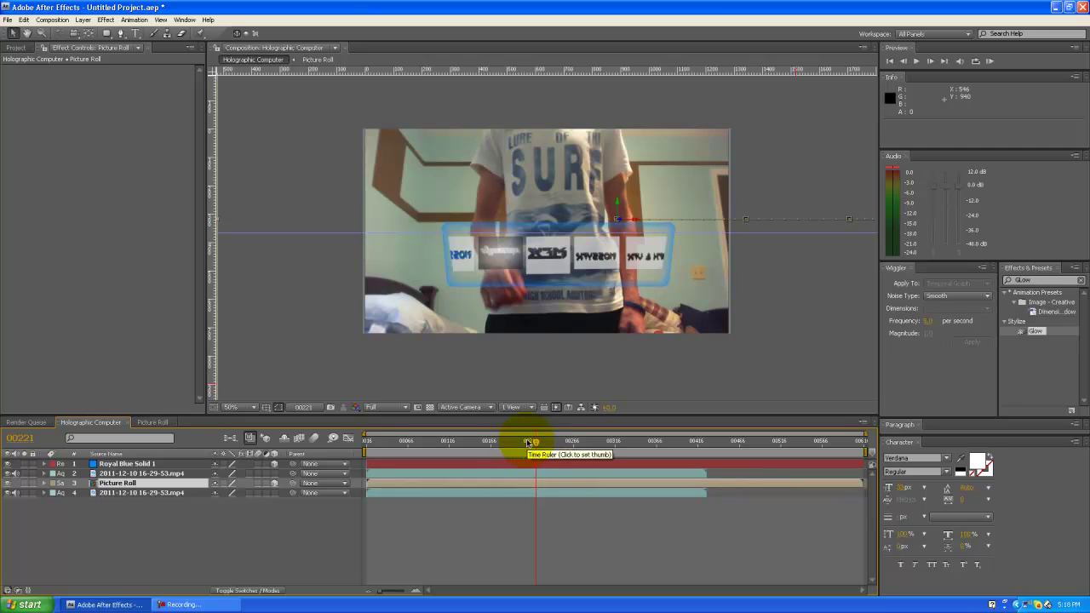
{"action": "left_click", "coordinate": [530, 442]}
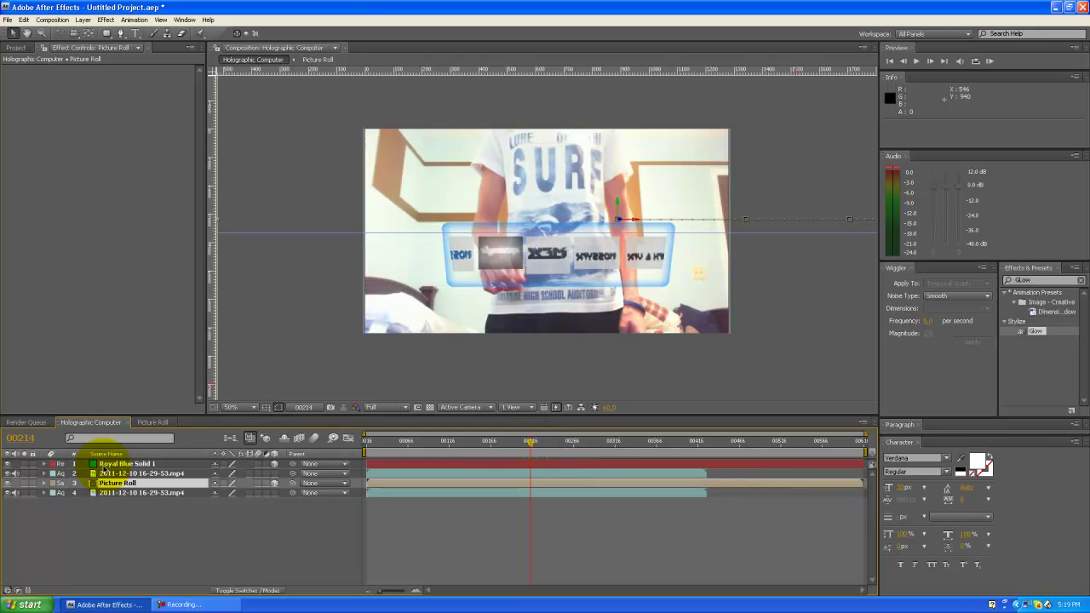
In Picture Roll, reveal the Glow effect properties of MossyFX for haydn.png.
{"action": "left_click", "coordinate": [153, 422]}
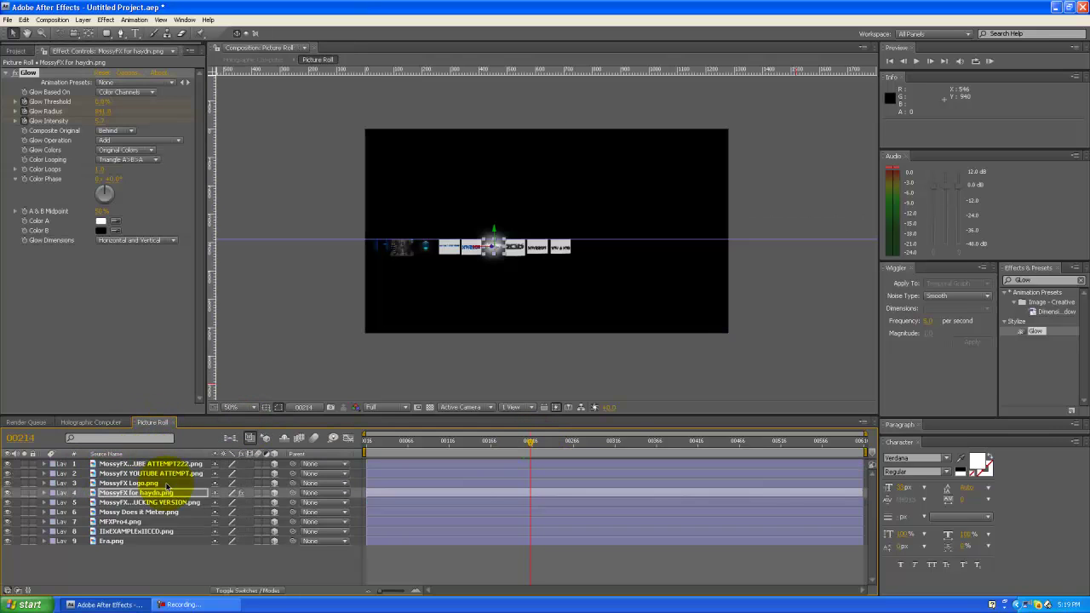
{"action": "left_click", "coordinate": [42, 492]}
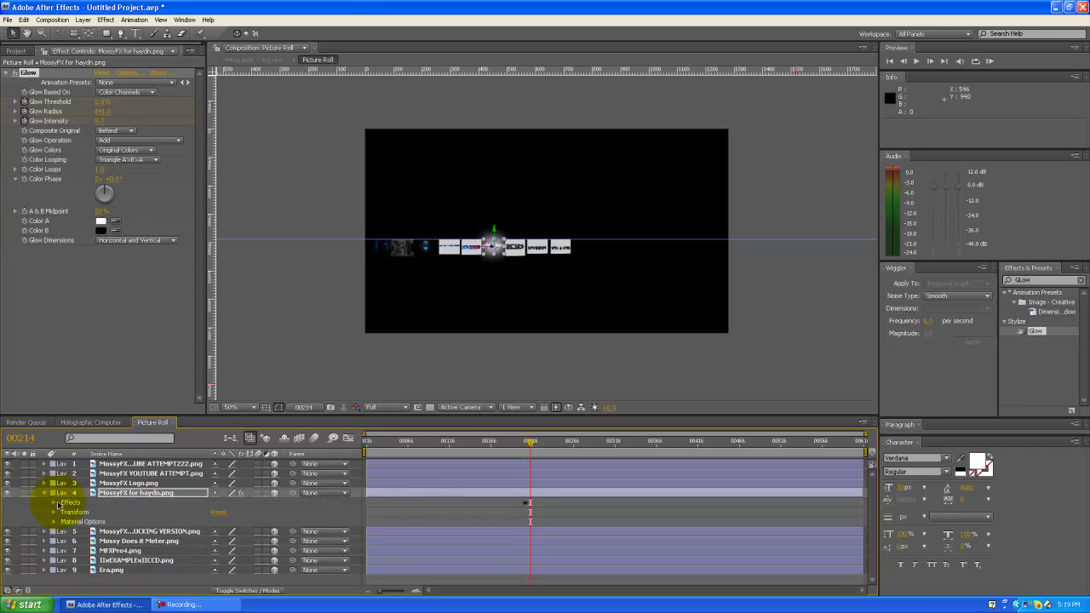
{"action": "left_click", "coordinate": [54, 504]}
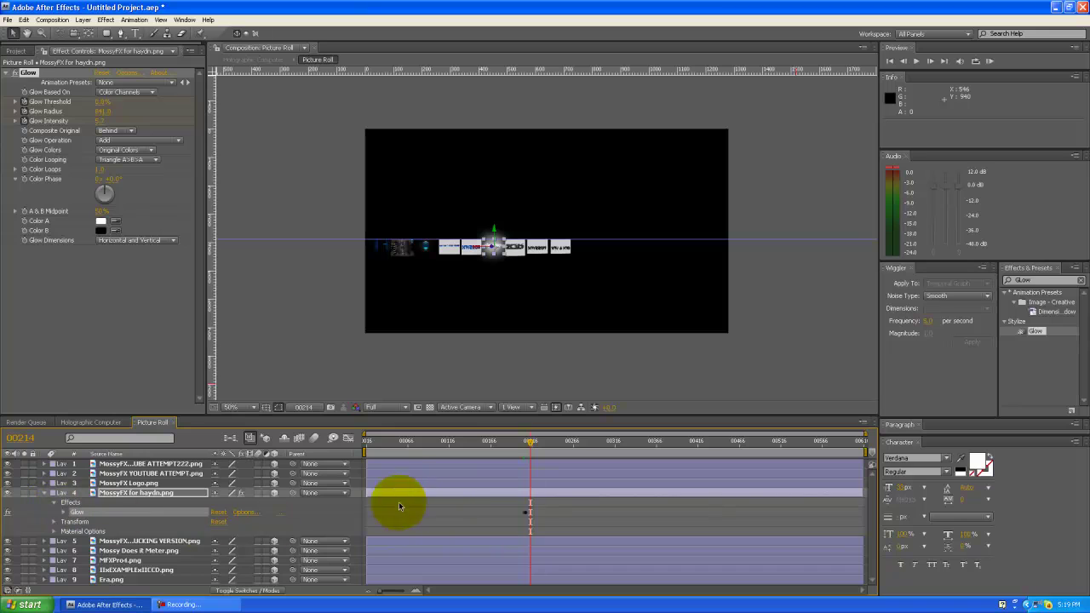
{"action": "left_click", "coordinate": [63, 513]}
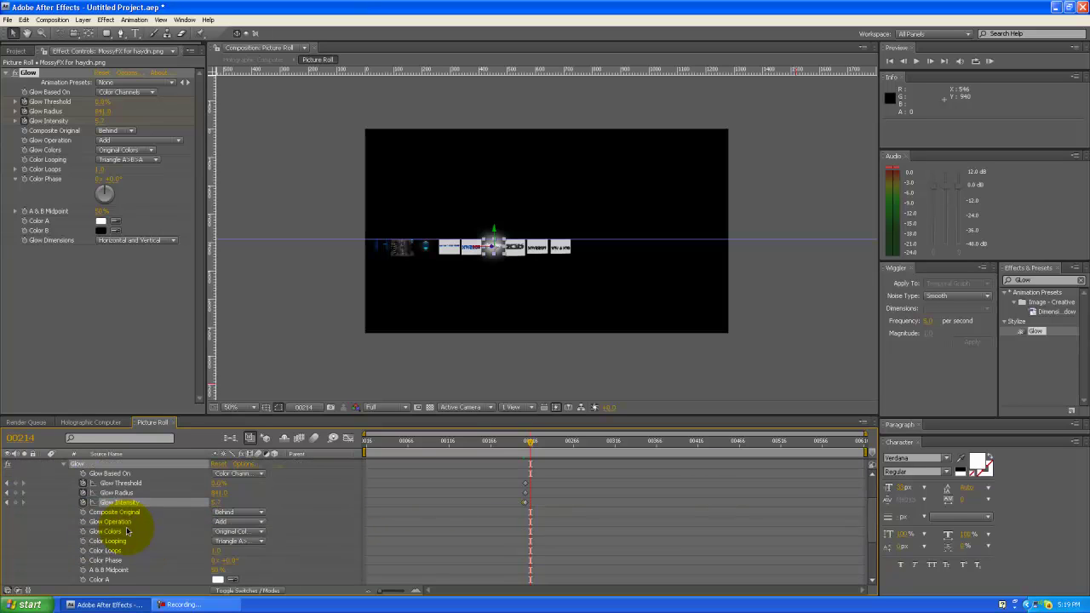
{"action": "left_click", "coordinate": [119, 502]}
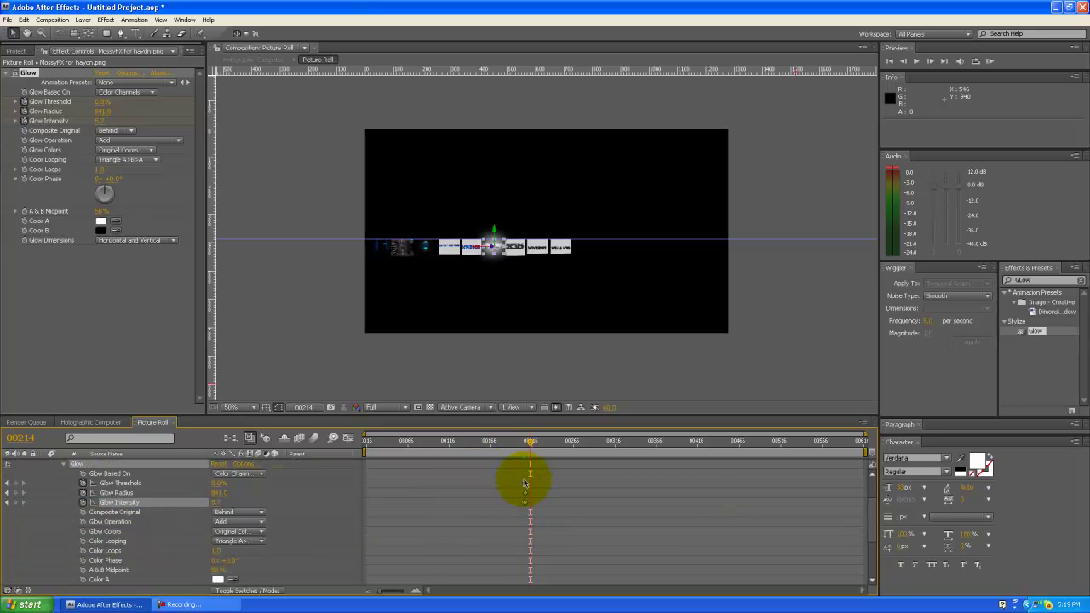
Inspect the Glow properties at frame 00203 and select the Glow property rows.
{"action": "left_click", "coordinate": [522, 444]}
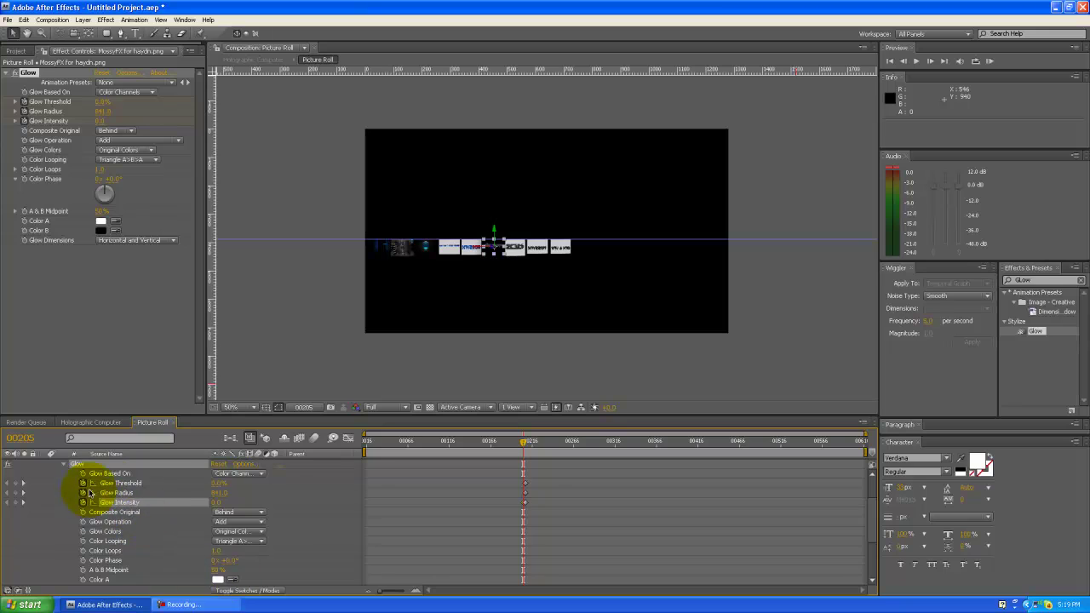
{"action": "right_click", "coordinate": [125, 483]}
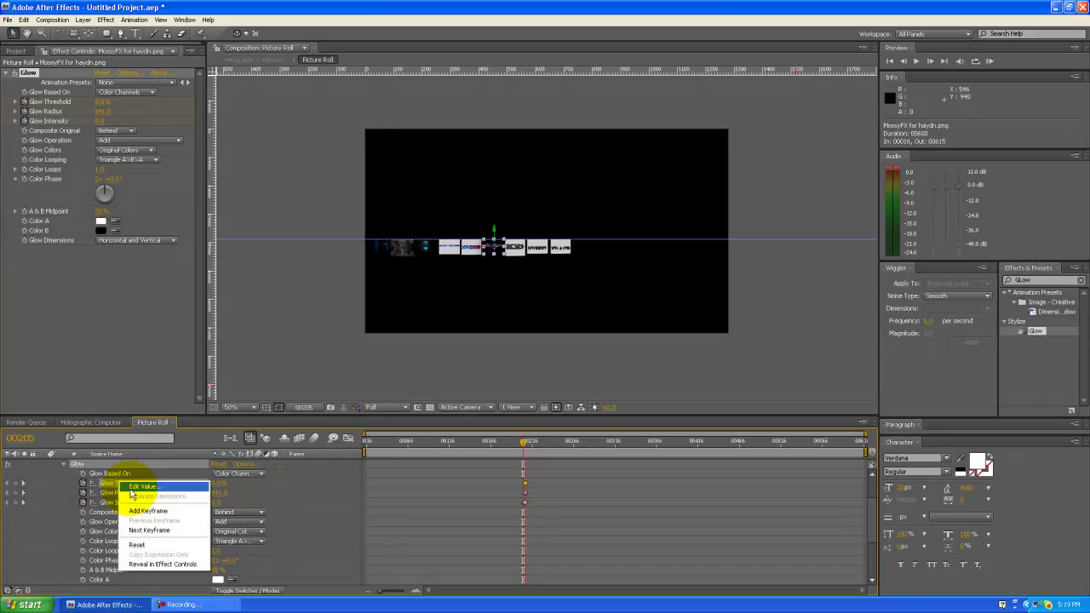
{"action": "left_click", "coordinate": [280, 502]}
{"action": "left_click_drag", "start_coordinate": [172, 469], "coordinate": [116, 504]}
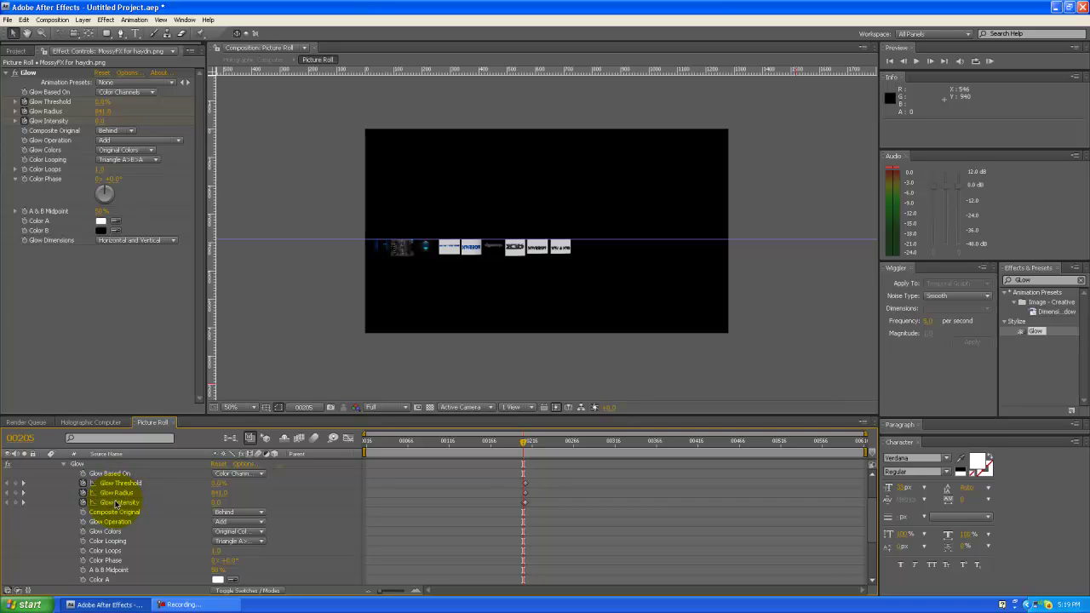
Keyframe Glow Intensity to 0.0 at frame 00210, then return to Holographic Computer.
{"action": "left_click", "coordinate": [528, 445]}
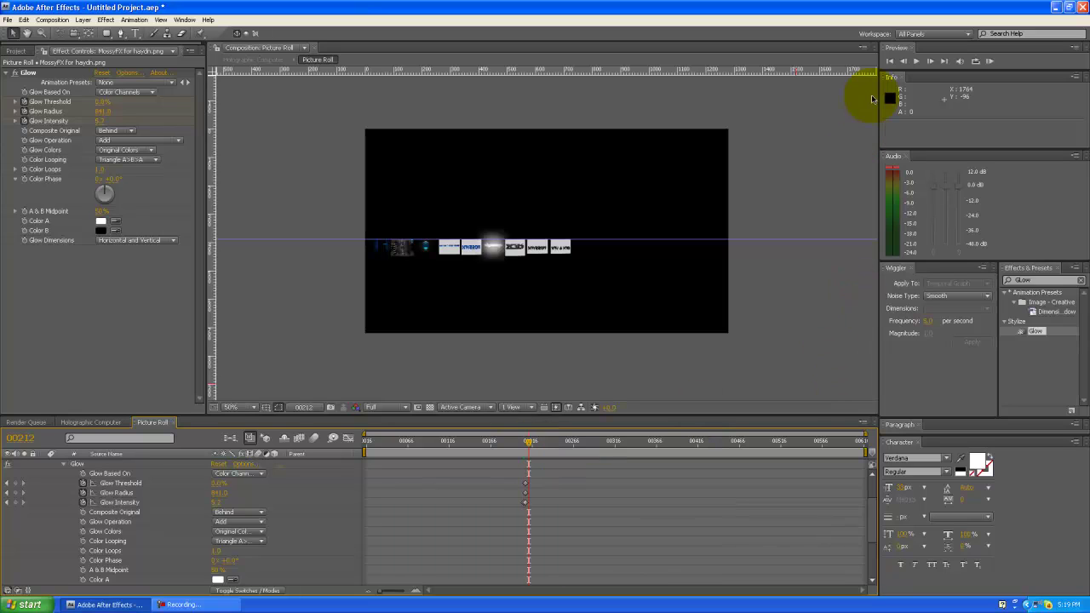
{"action": "left_click", "coordinate": [903, 60]}
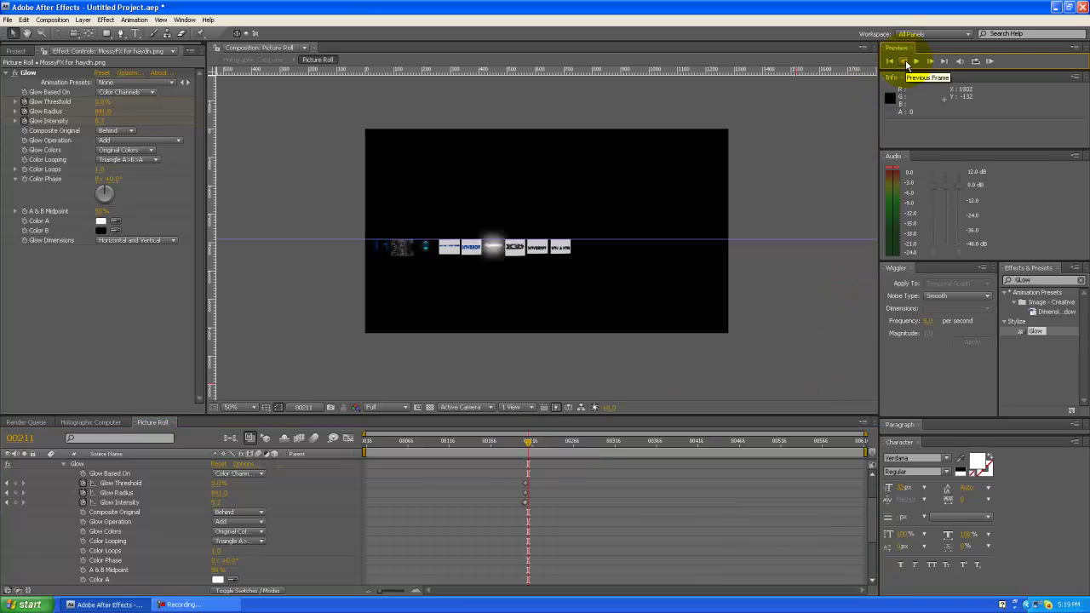
{"action": "left_click", "coordinate": [904, 62]}
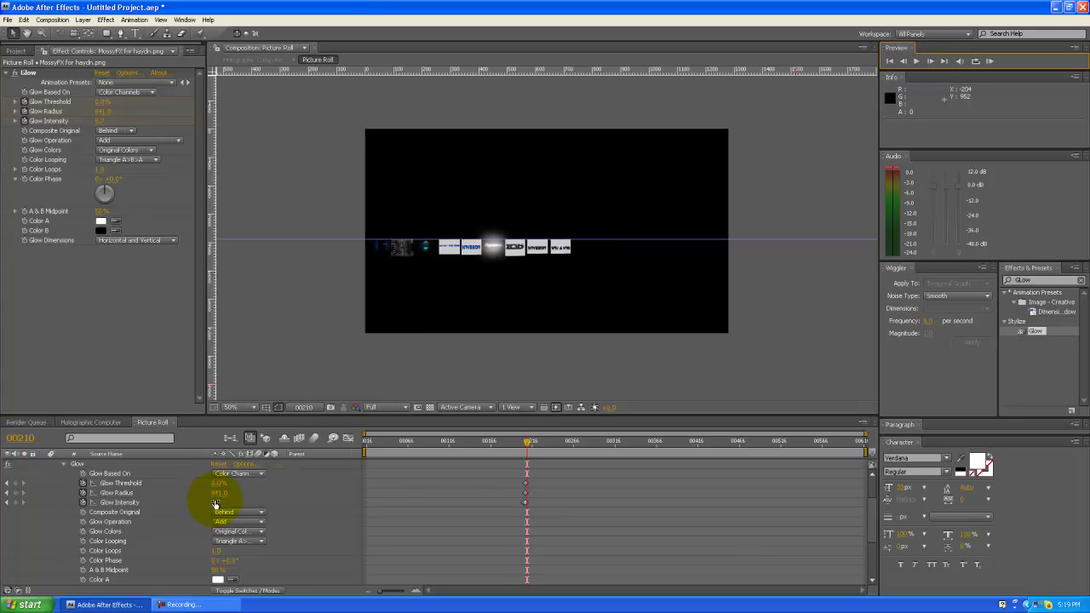
{"action": "left_click_drag", "start_coordinate": [215, 500], "coordinate": [5, 586]}
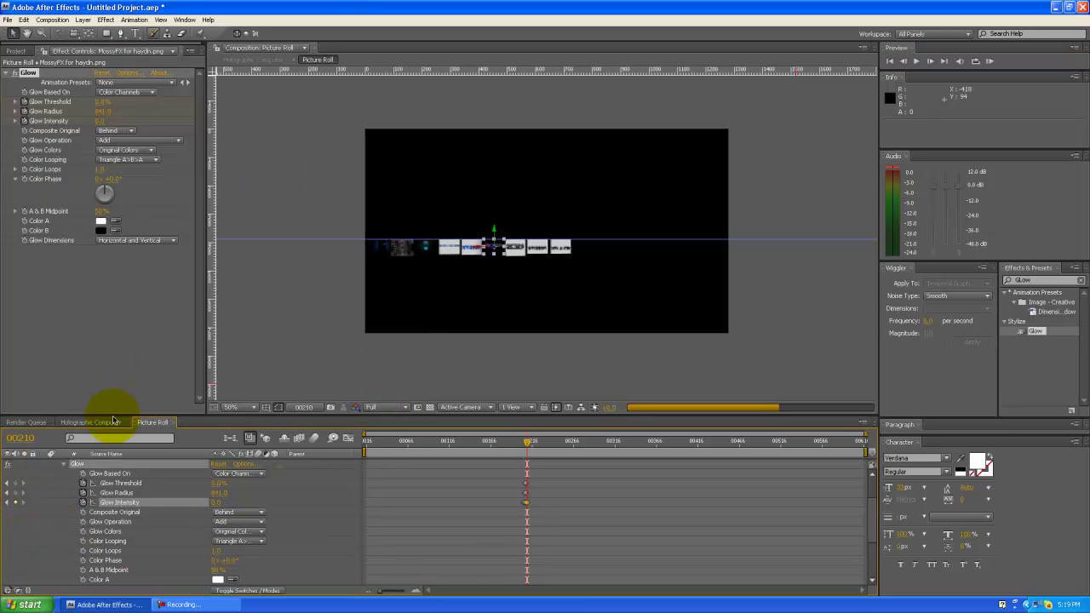
{"action": "left_click", "coordinate": [82, 422]}
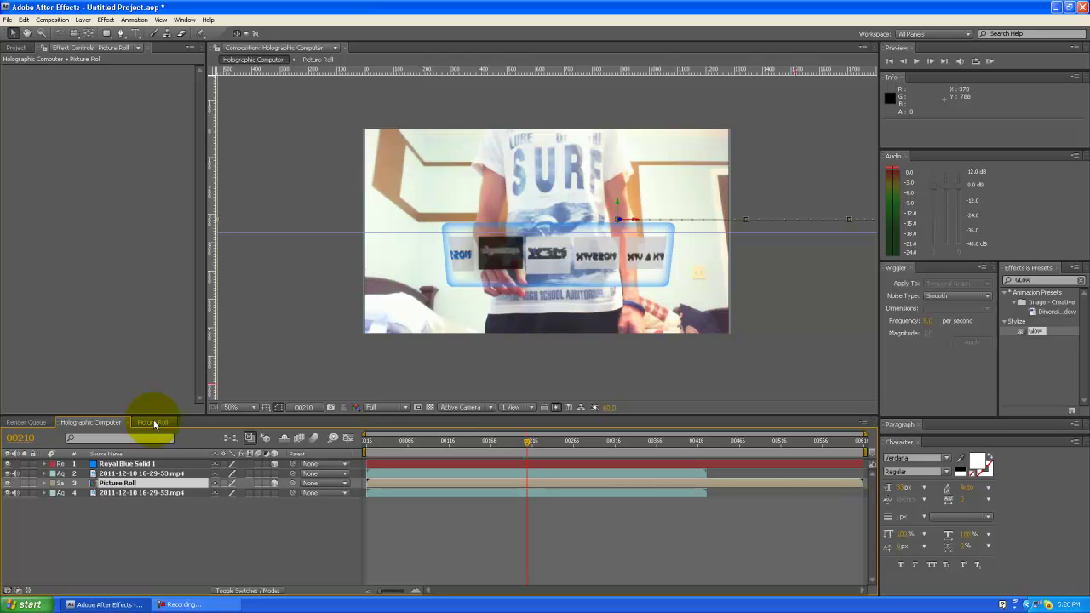
In Picture Roll, collapse Glow and start a Scale keyframe on MossyFX for haydn.png at 00210.
{"action": "left_click", "coordinate": [153, 423]}
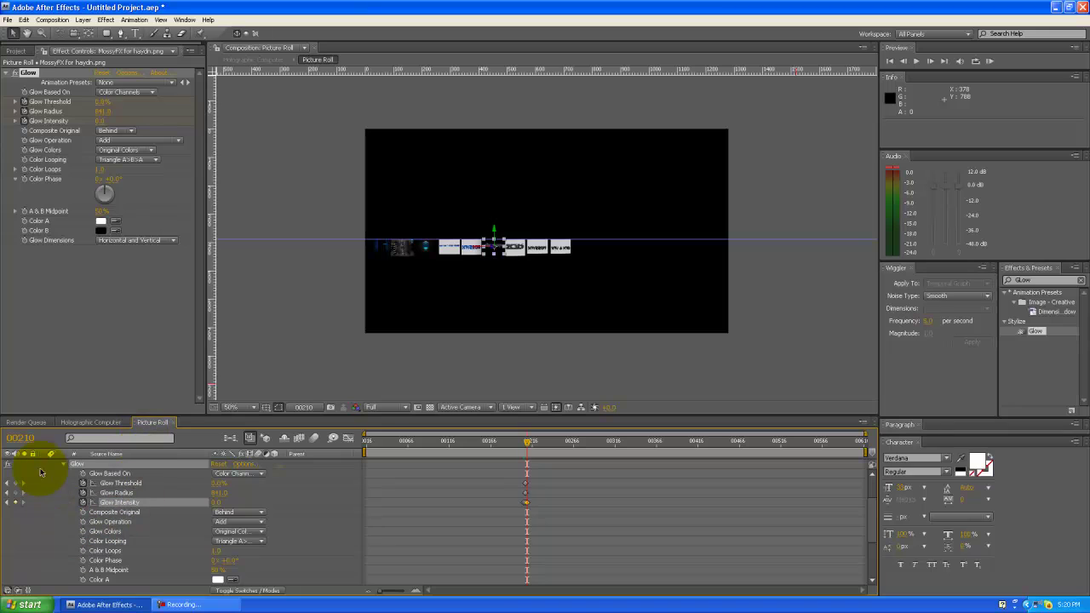
{"action": "left_click", "coordinate": [64, 466]}
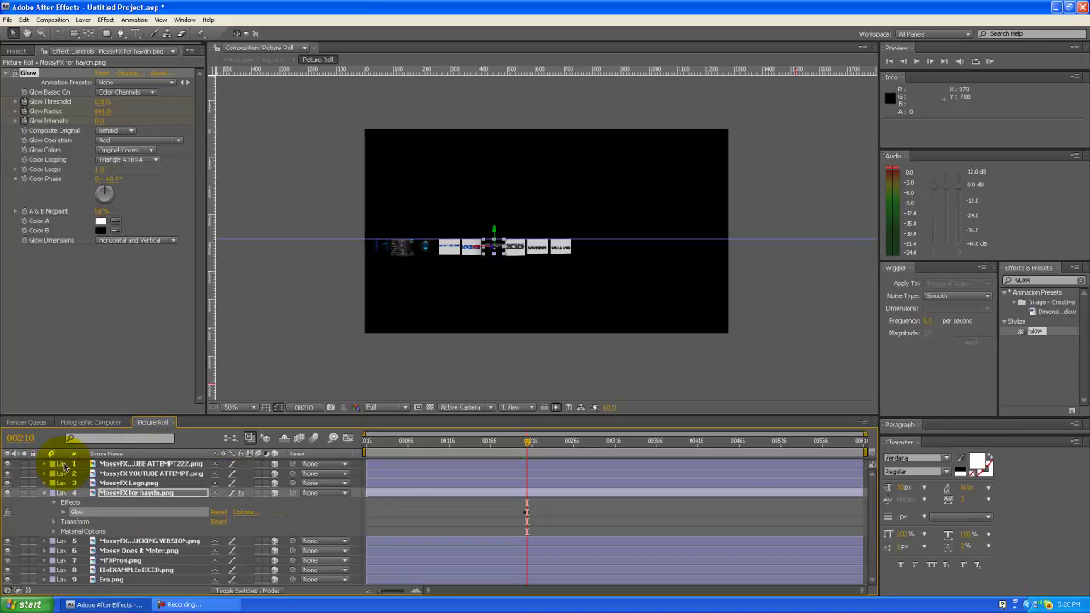
{"action": "left_click", "coordinate": [53, 522]}
{"action": "scroll", "coordinate": [53, 522], "scroll_direction": "down", "scroll_amount": 1}
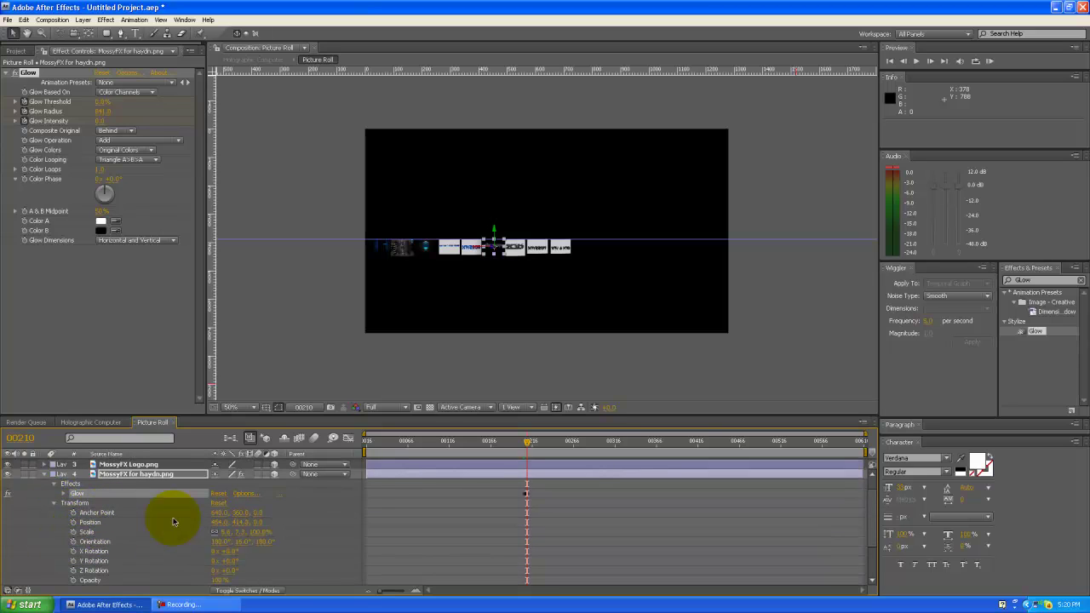
{"action": "left_click", "coordinate": [73, 531]}
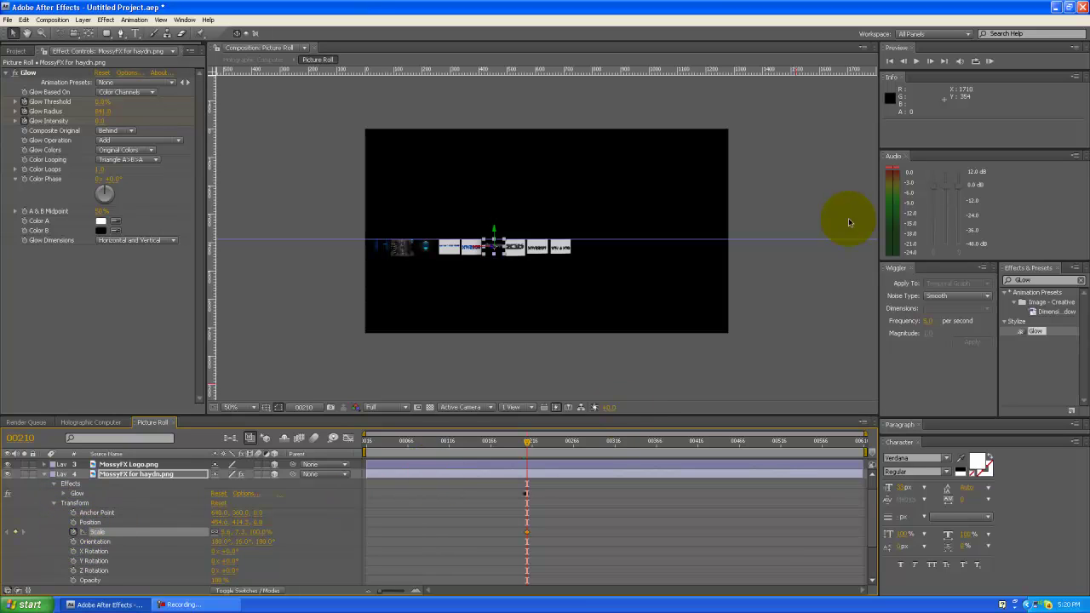
Advance to frame 00232 and scrub the picture's Scale much larger, then fine-tune it.
{"action": "left_click", "coordinate": [930, 64]}
{"action": "left_click", "coordinate": [930, 64]}
{"action": "left_click", "coordinate": [930, 64]}
{"action": "left_click", "coordinate": [929, 64]}
{"action": "left_click", "coordinate": [930, 64]}
{"action": "left_click", "coordinate": [930, 64]}
{"action": "left_click", "coordinate": [930, 64]}
{"action": "left_click", "coordinate": [930, 64]}
{"action": "key", "text": "Page_Down"}
{"action": "key", "text": "Page_Down"}
{"action": "key", "text": "Page_Down"}
{"action": "key", "text": "Page_Down"}
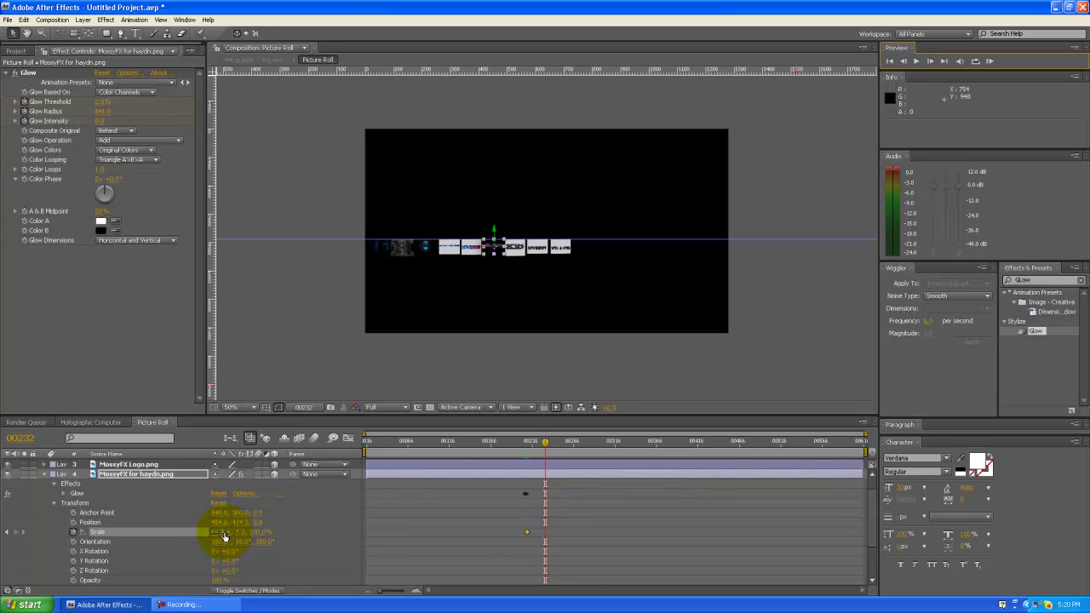
{"action": "left_click_drag", "start_coordinate": [224, 532], "coordinate": [307, 529]}
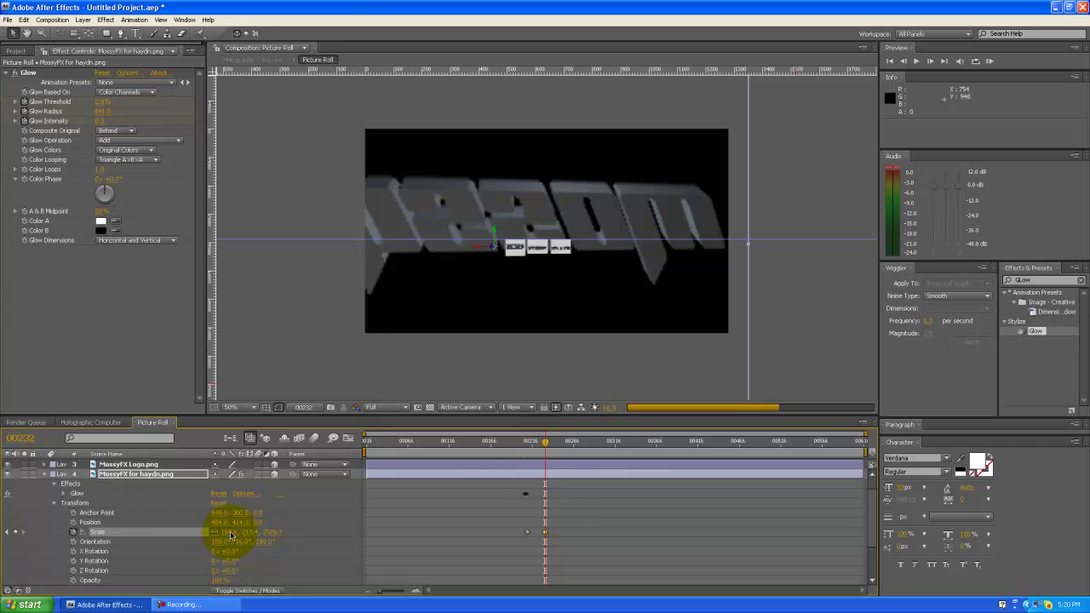
{"action": "left_click_drag", "start_coordinate": [232, 535], "coordinate": [182, 534]}
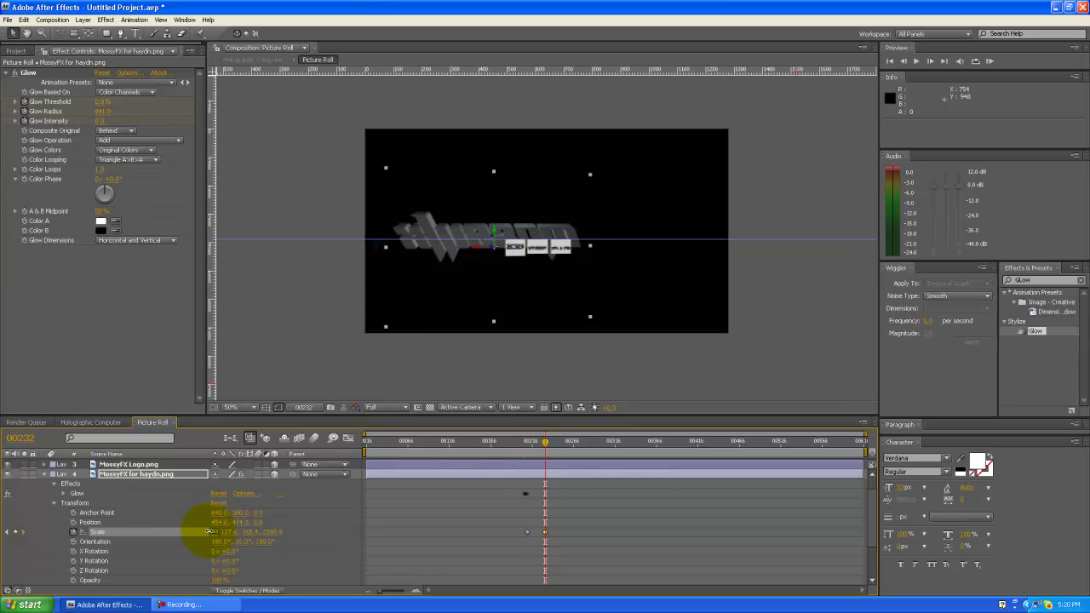
{"action": "left_click_drag", "start_coordinate": [213, 531], "coordinate": [190, 534]}
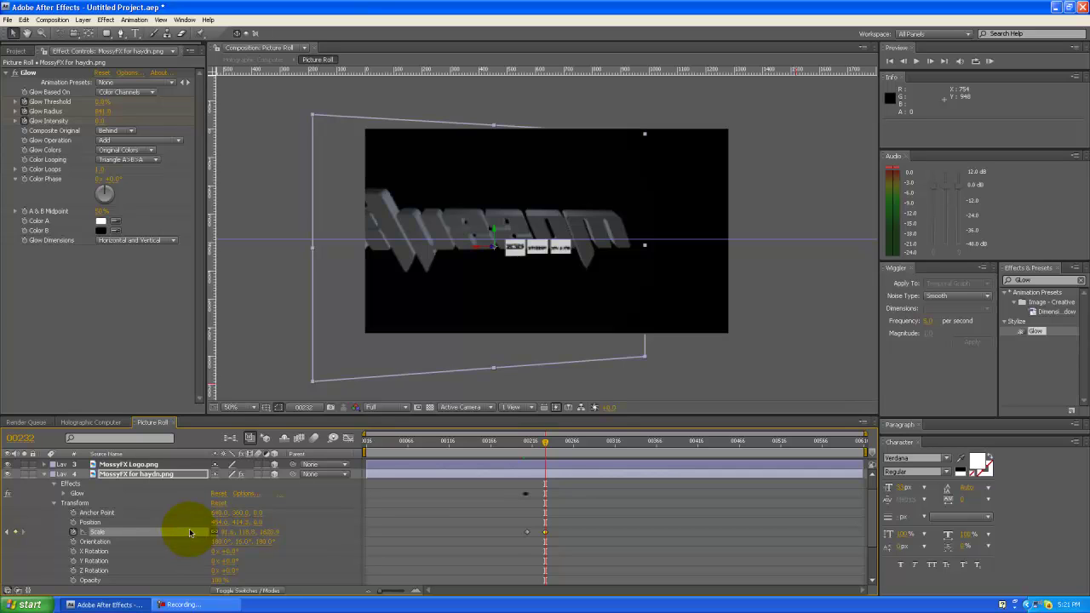
Collapse the layer properties, select all nine picture layers and switch to the Rotation tool.
{"action": "left_click", "coordinate": [44, 475]}
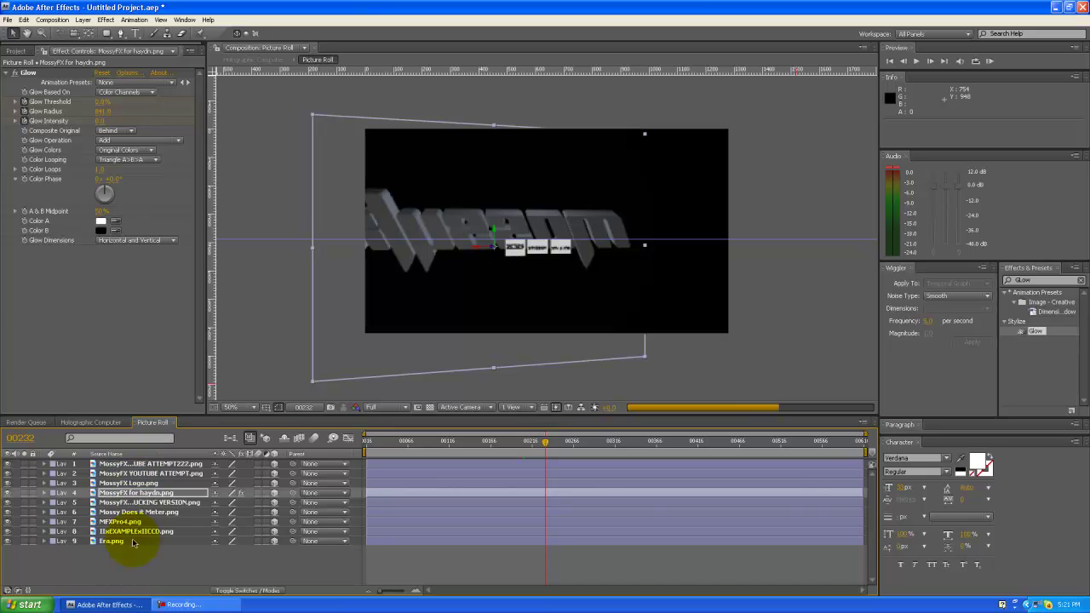
{"action": "left_click_drag", "start_coordinate": [132, 542], "coordinate": [132, 467]}
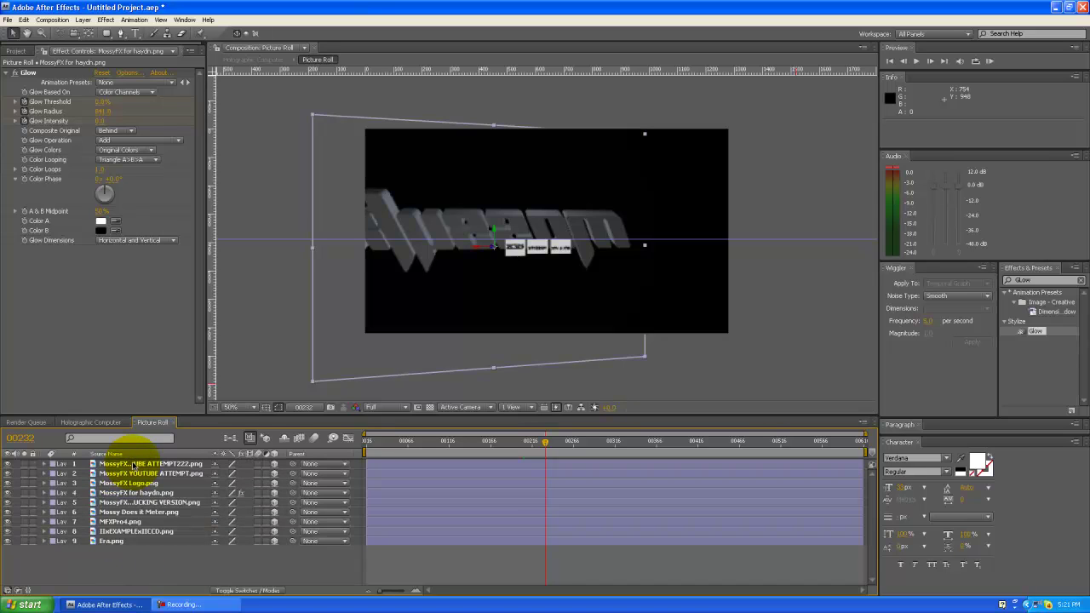
{"action": "left_click_drag", "start_coordinate": [111, 562], "coordinate": [130, 464]}
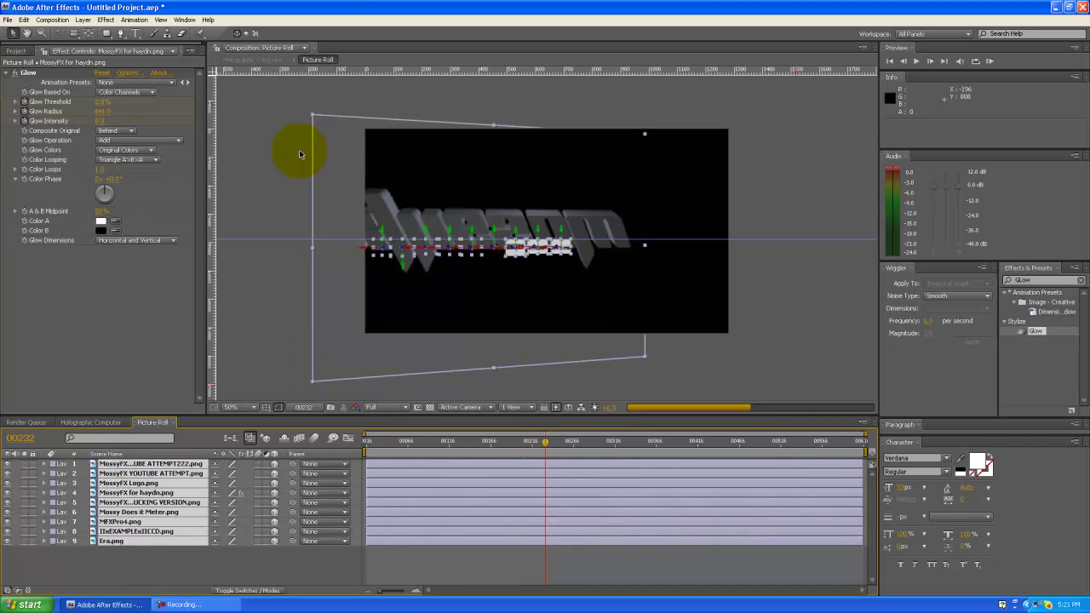
{"action": "left_click", "coordinate": [58, 33]}
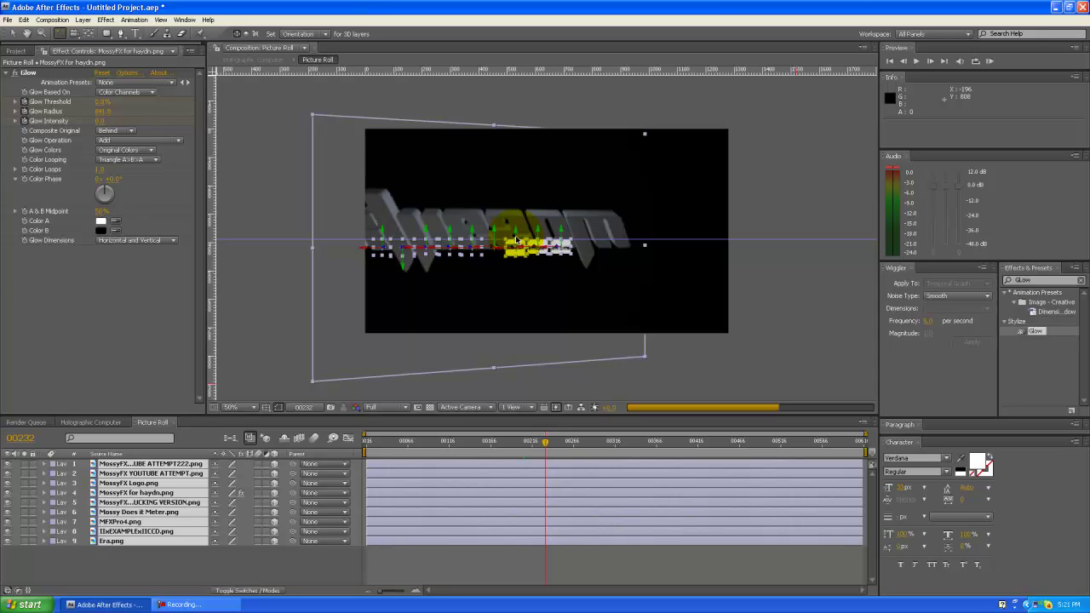
{"action": "left_click", "coordinate": [213, 603]}
{"action": "left_click", "coordinate": [696, 545]}
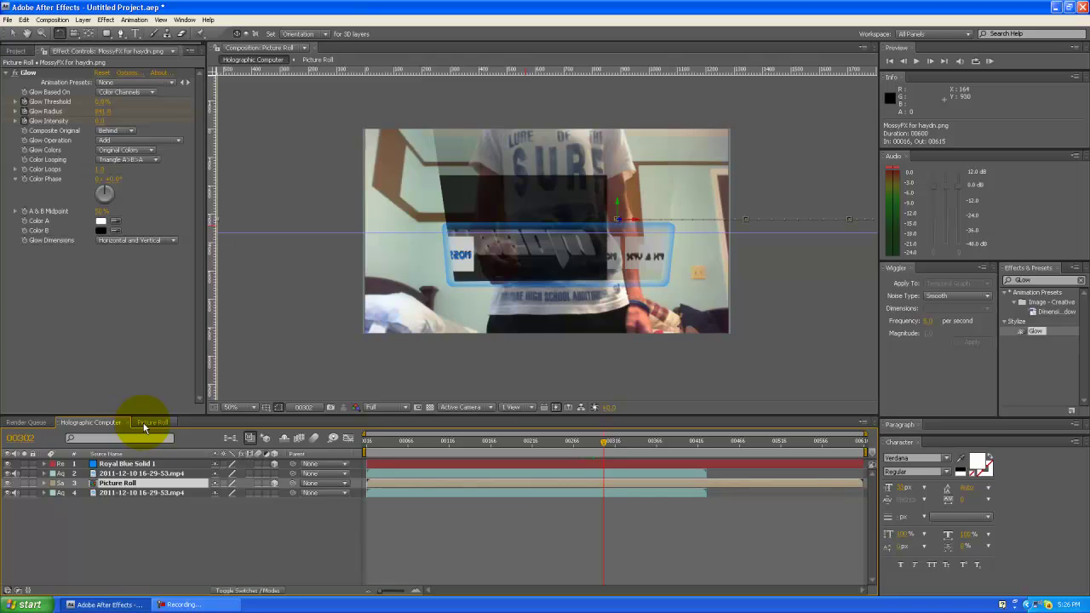
In Picture Roll, add a Scale keyframe for the picture at frame 299.
{"action": "left_click", "coordinate": [151, 421]}
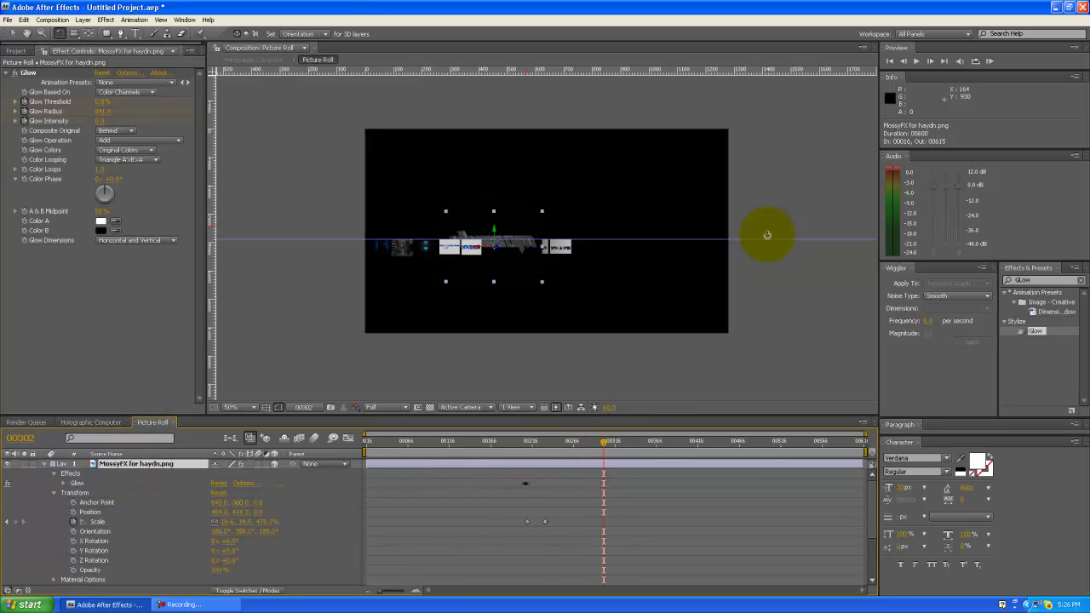
{"action": "left_click", "coordinate": [903, 61]}
{"action": "left_click", "coordinate": [904, 61]}
{"action": "left_click", "coordinate": [903, 61]}
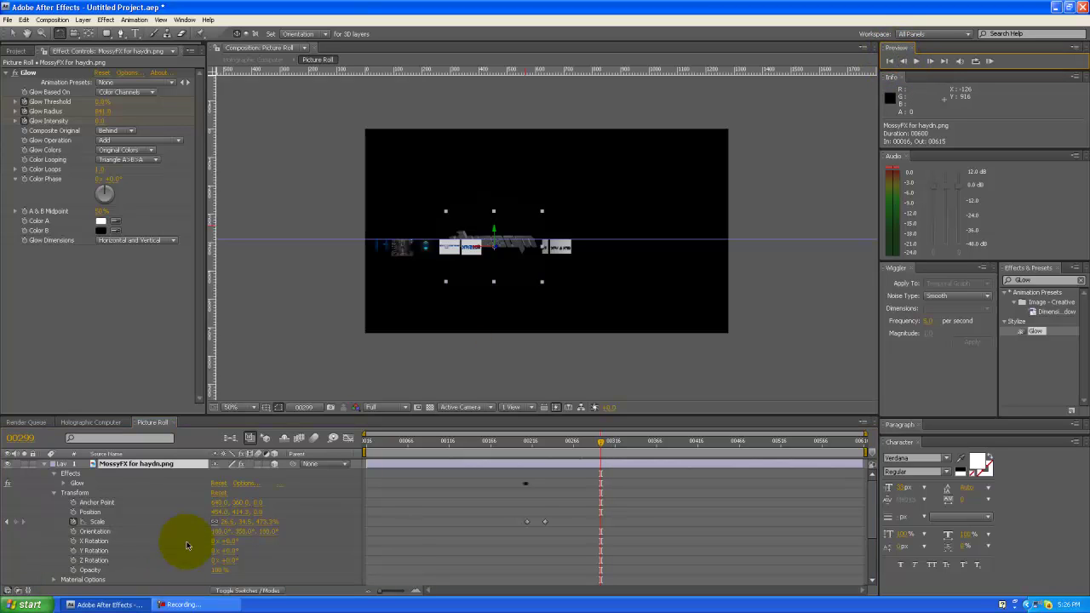
{"action": "right_click", "coordinate": [100, 525]}
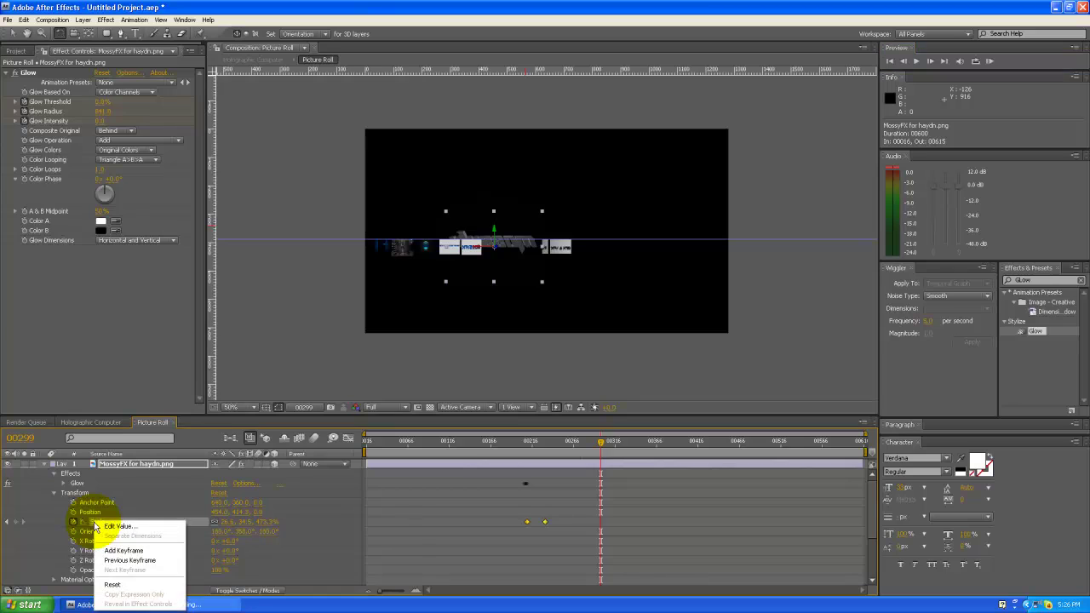
{"action": "left_click", "coordinate": [128, 553]}
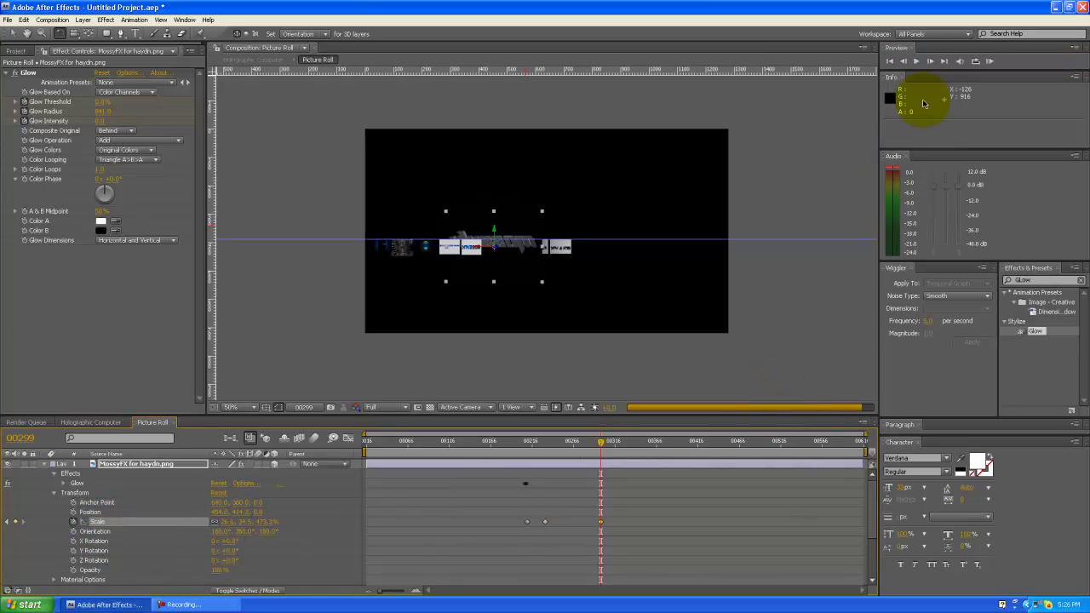
Shrink the picture's Scale at frame 302 and check the next frame.
{"action": "left_click", "coordinate": [929, 63]}
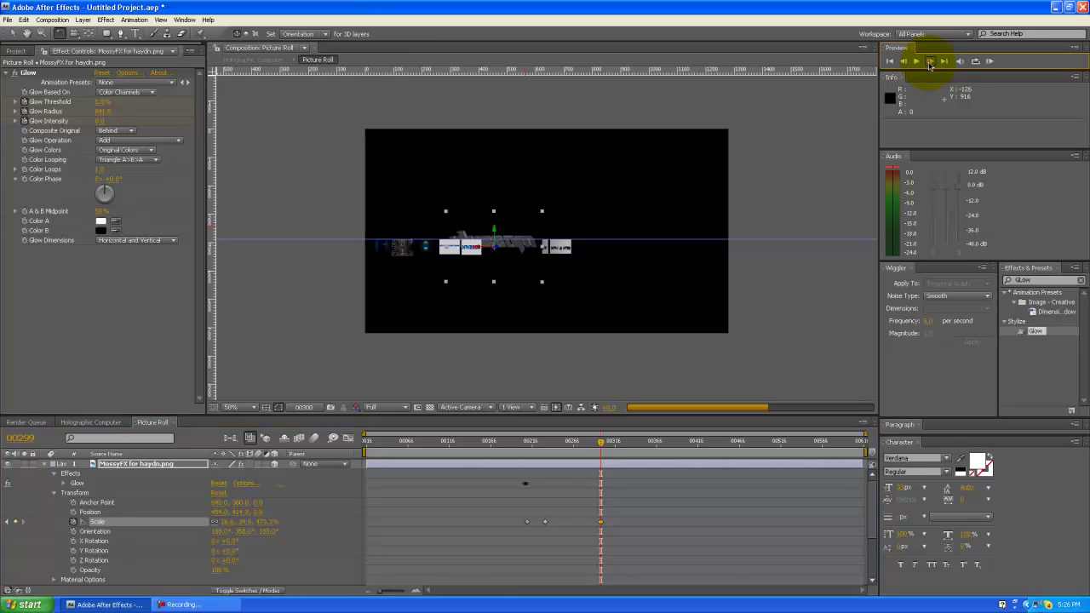
{"action": "left_click", "coordinate": [930, 63]}
{"action": "left_click", "coordinate": [929, 63]}
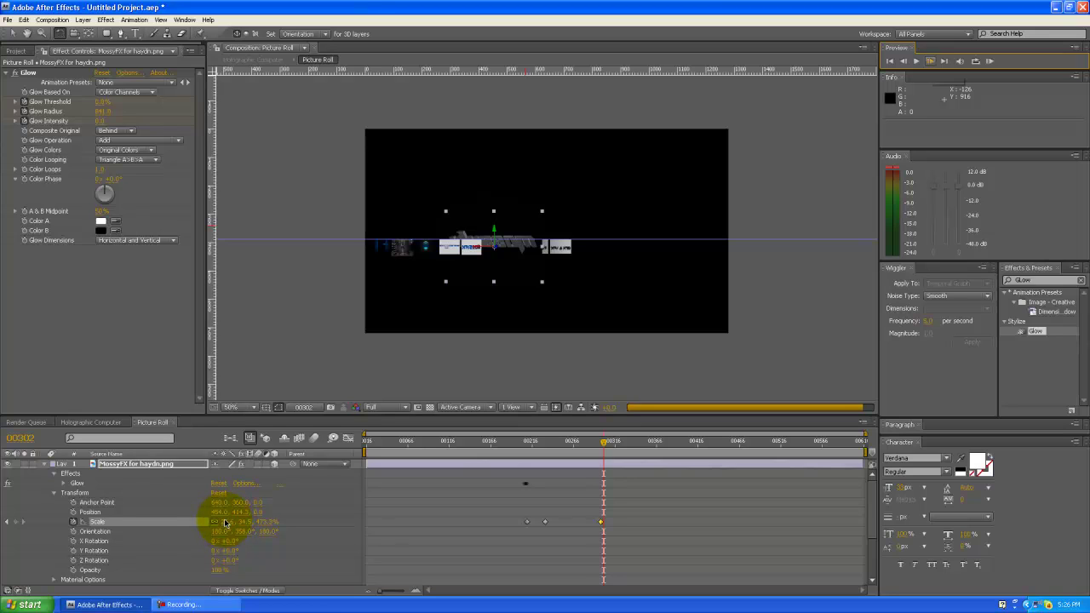
{"action": "mouse_move", "coordinate": [214, 522]}
{"action": "left_mouse_down"}
{"action": "mouse_move", "coordinate": [160, 521]}
{"action": "mouse_move", "coordinate": [226, 528]}
{"action": "left_mouse_up"}
{"action": "key", "text": "Page_Down"}
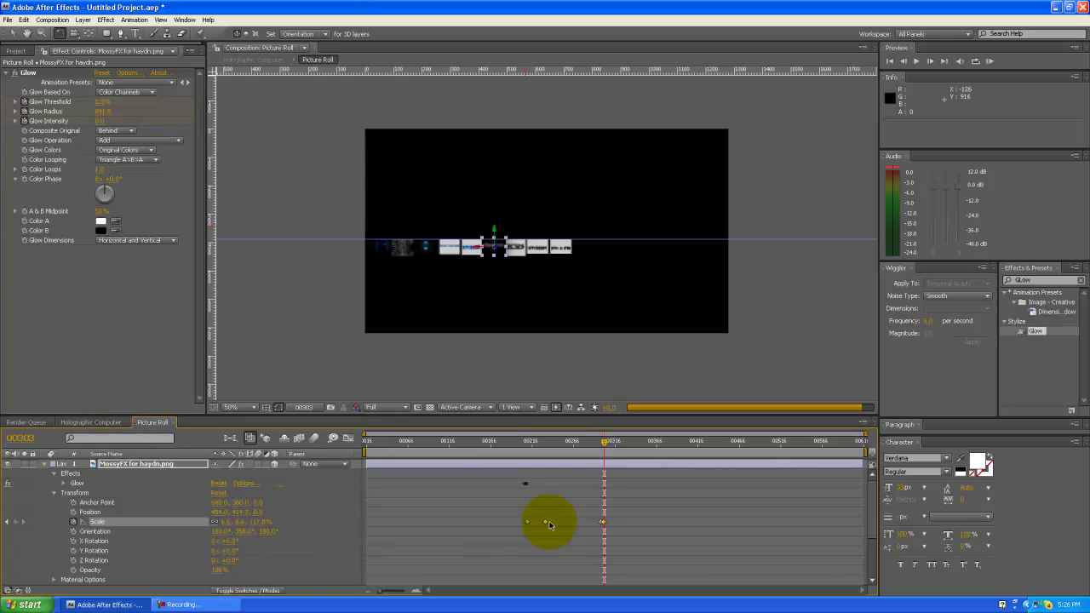
In Holographic Computer, preview the composite at frames 317, 326 and 341.
{"action": "left_click", "coordinate": [88, 422]}
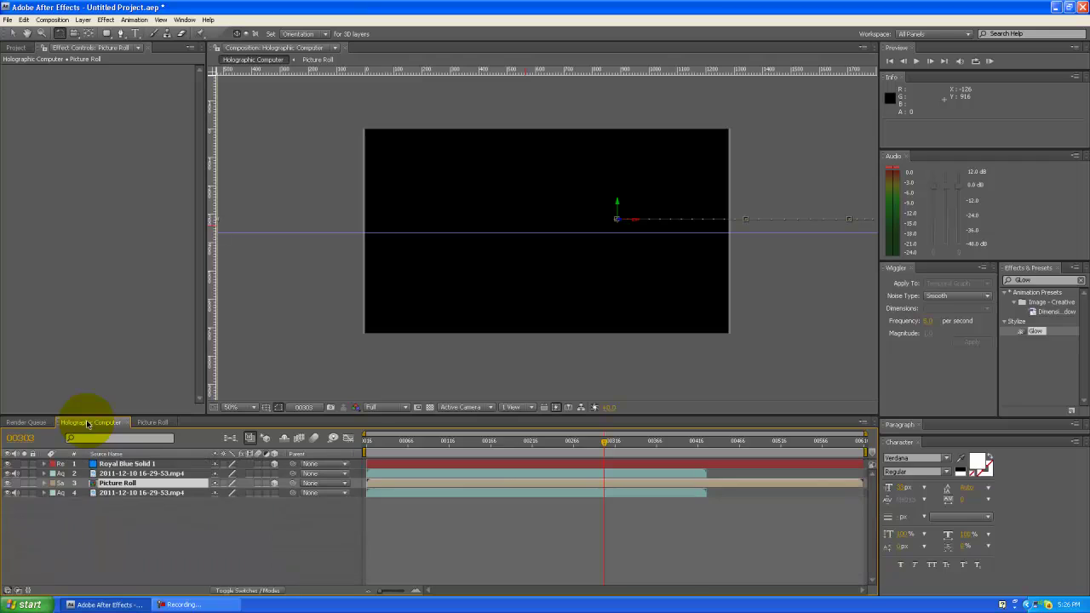
{"action": "left_click", "coordinate": [615, 442]}
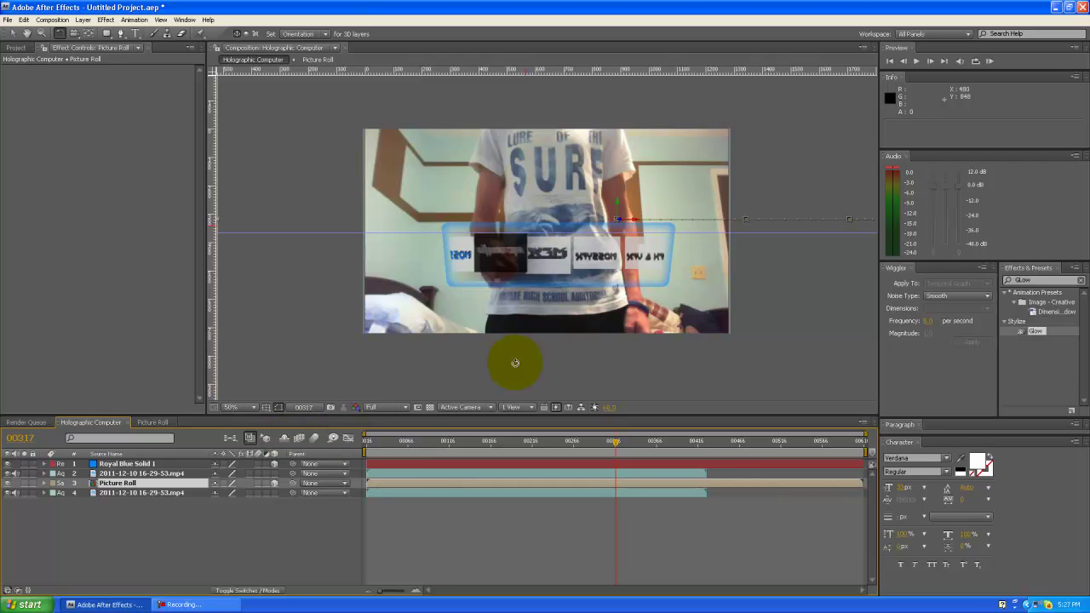
{"action": "left_click", "coordinate": [623, 443]}
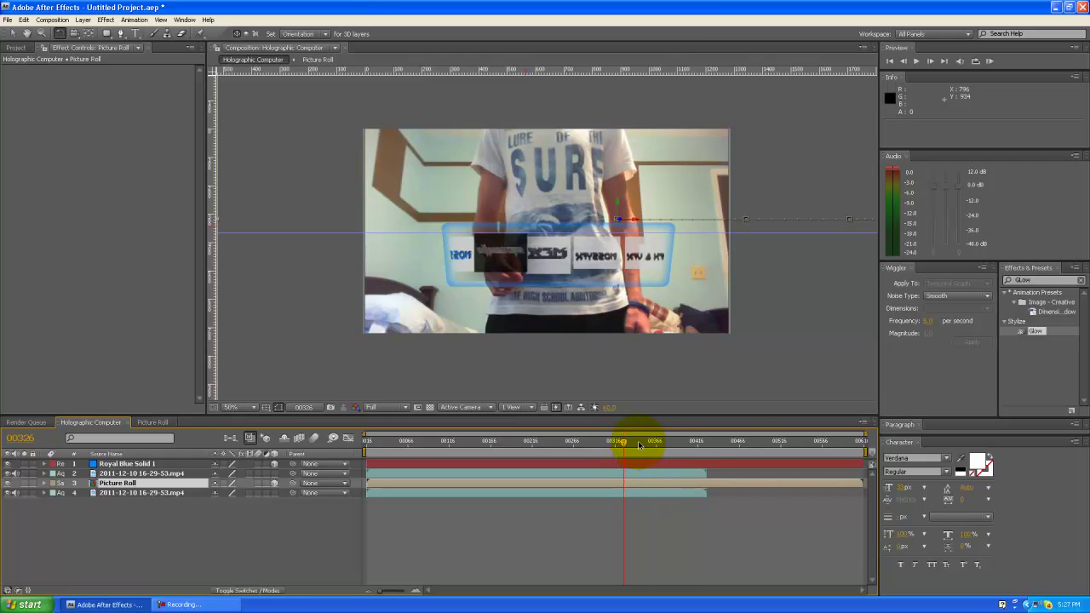
{"action": "left_click", "coordinate": [635, 442]}
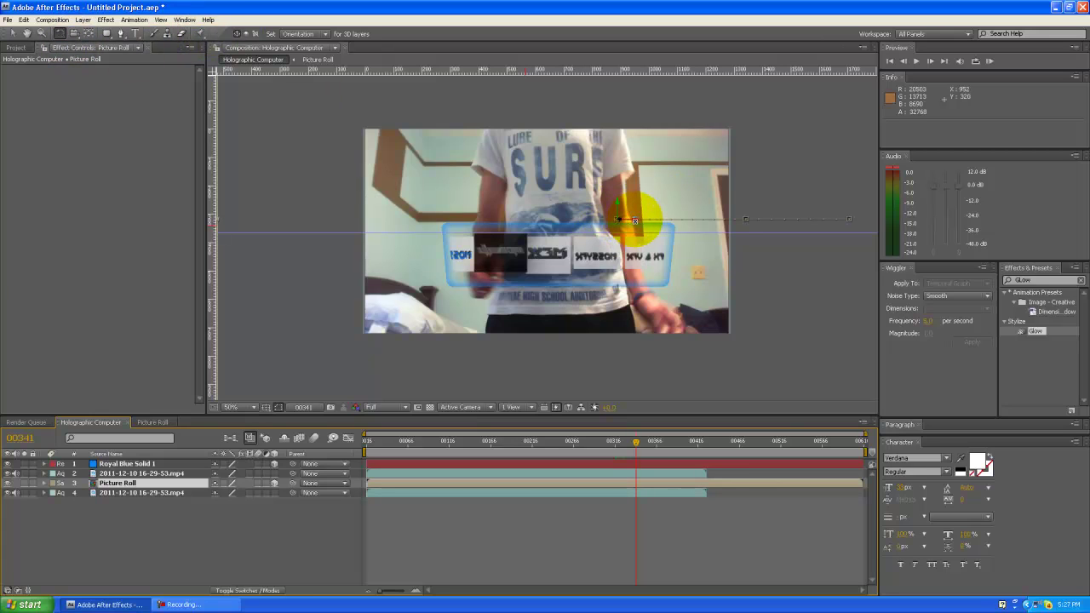
Tilt the Picture Roll layer to 28° orientation and move it to 888.0, 347.3, -55.1.
{"action": "left_click_drag", "start_coordinate": [634, 220], "coordinate": [634, 229]}
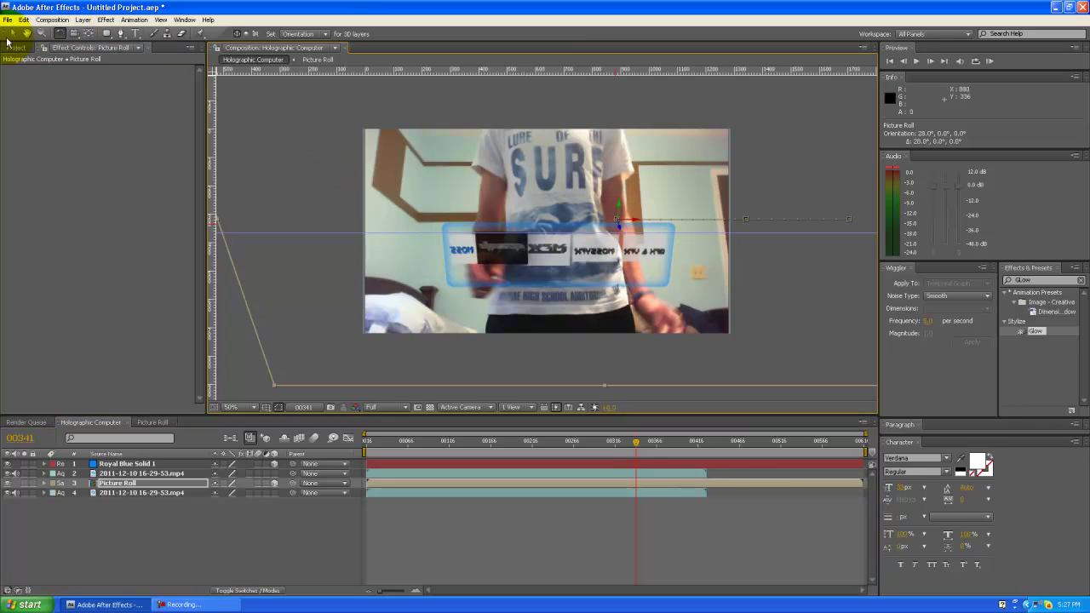
{"action": "left_click", "coordinate": [12, 33]}
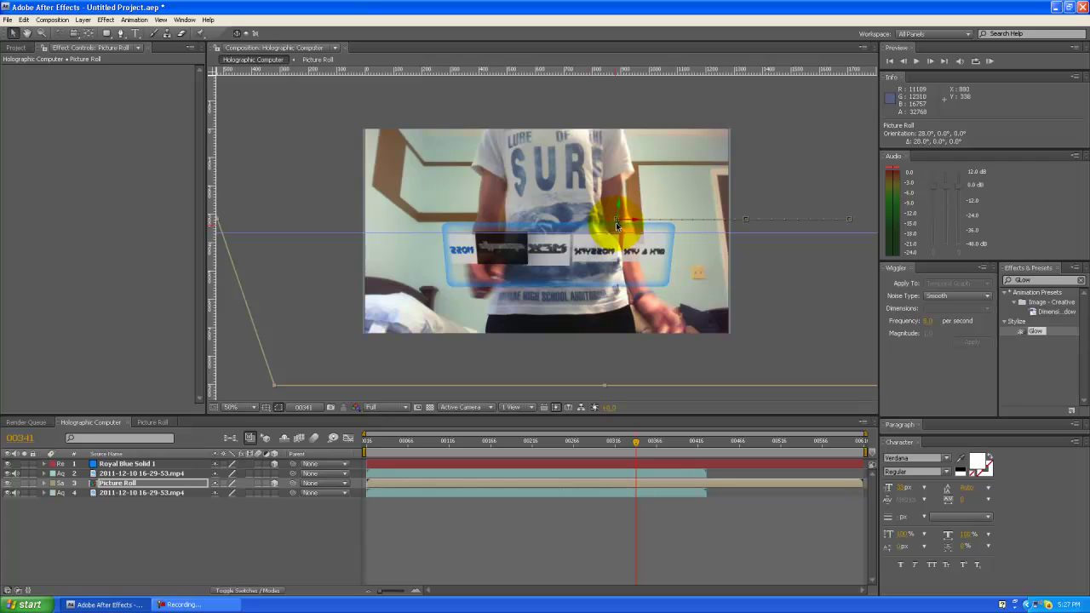
{"action": "left_click_drag", "start_coordinate": [630, 228], "coordinate": [621, 243]}
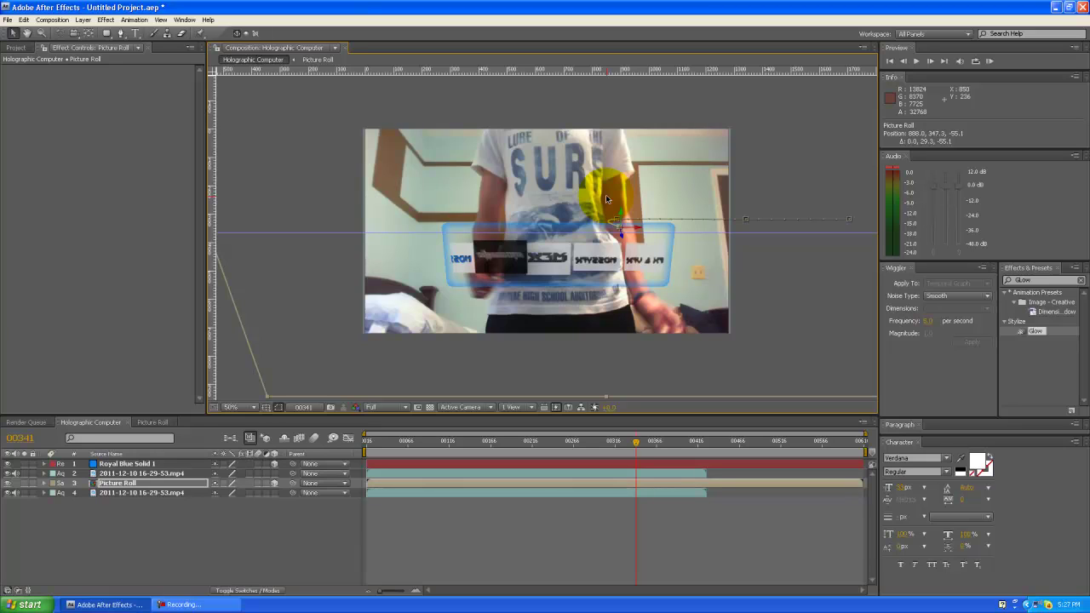
Refine the picture's Scale keyframe at frame 302 in Picture Roll, then go back to Holographic Computer.
{"action": "left_click", "coordinate": [146, 424]}
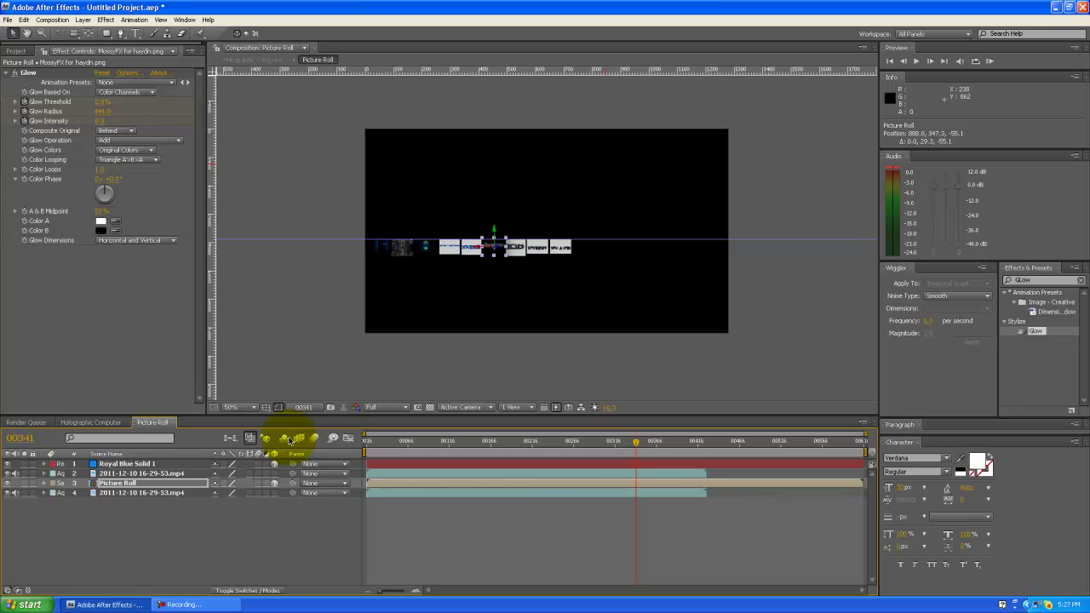
{"action": "left_click", "coordinate": [608, 441]}
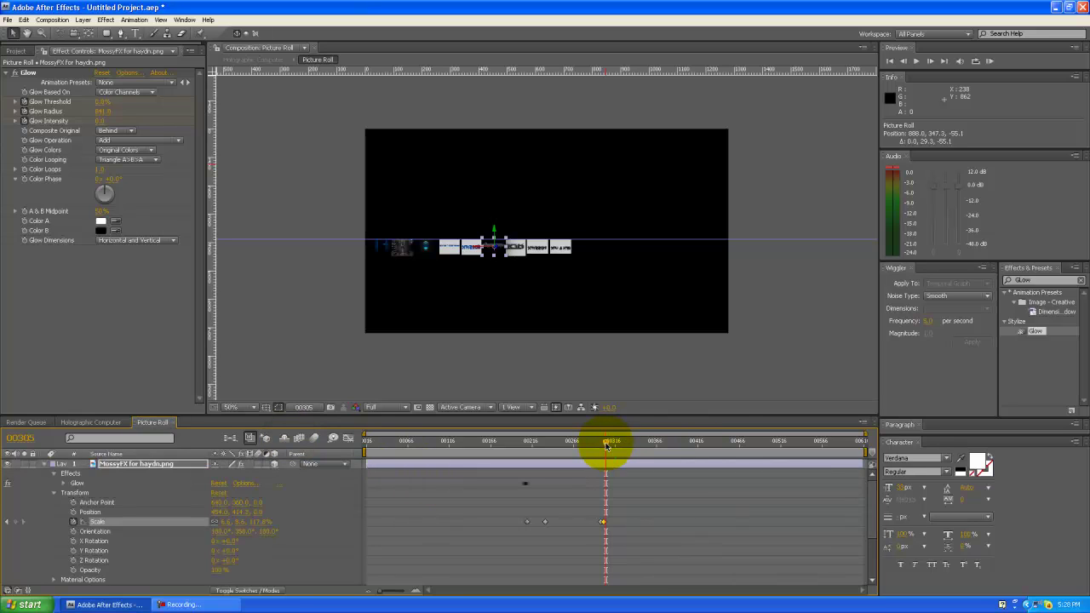
{"action": "left_click", "coordinate": [608, 445]}
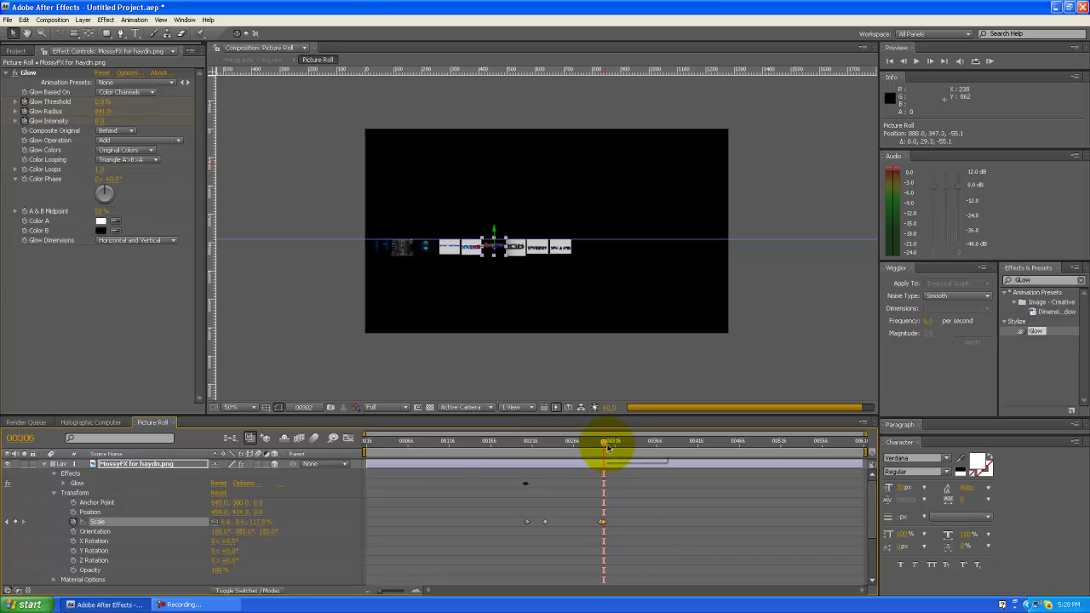
{"action": "left_click", "coordinate": [605, 449]}
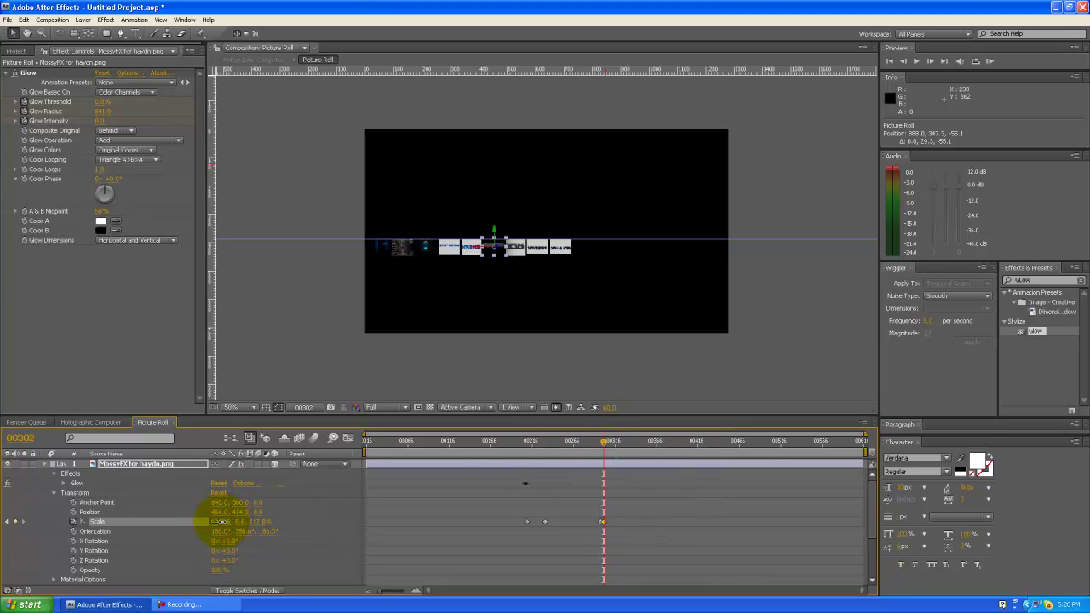
{"action": "left_click_drag", "start_coordinate": [217, 521], "coordinate": [225, 525]}
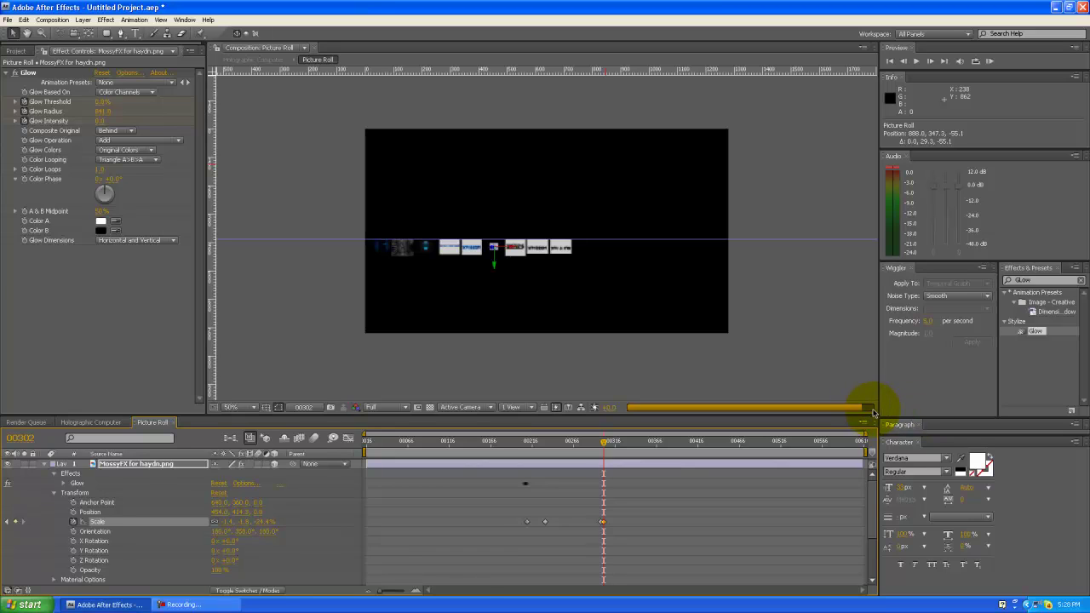
{"action": "left_click", "coordinate": [203, 605]}
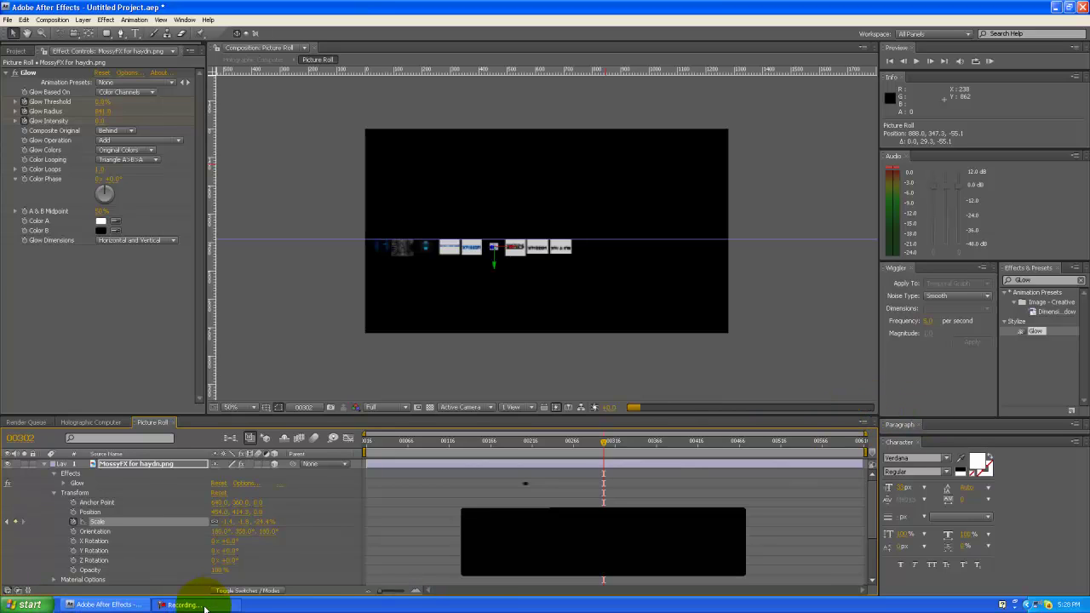
{"action": "left_click", "coordinate": [204, 605]}
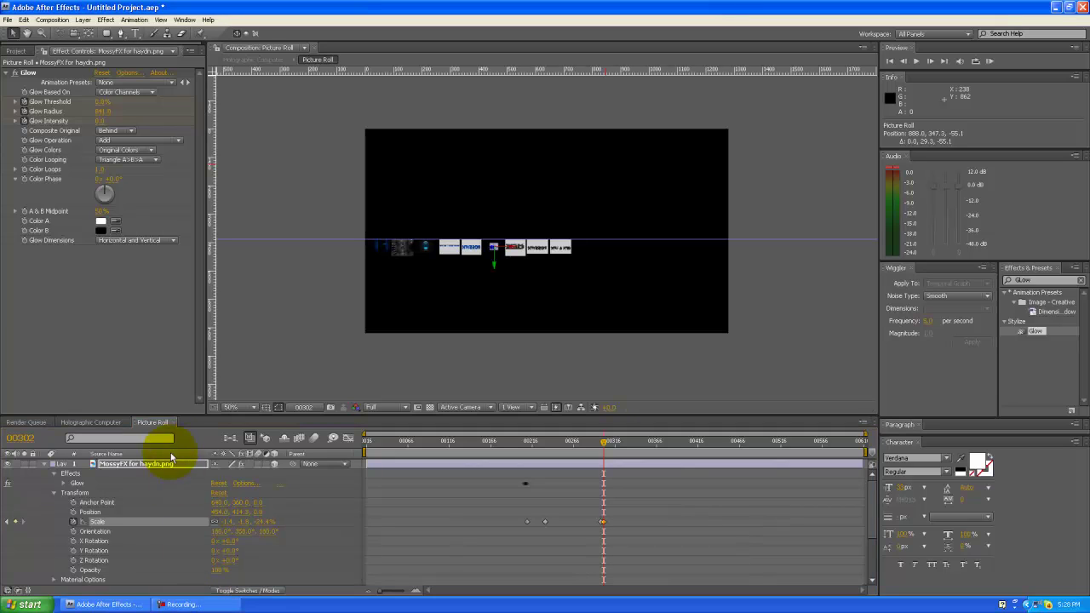
{"action": "left_click_drag", "start_coordinate": [231, 520], "coordinate": [275, 486]}
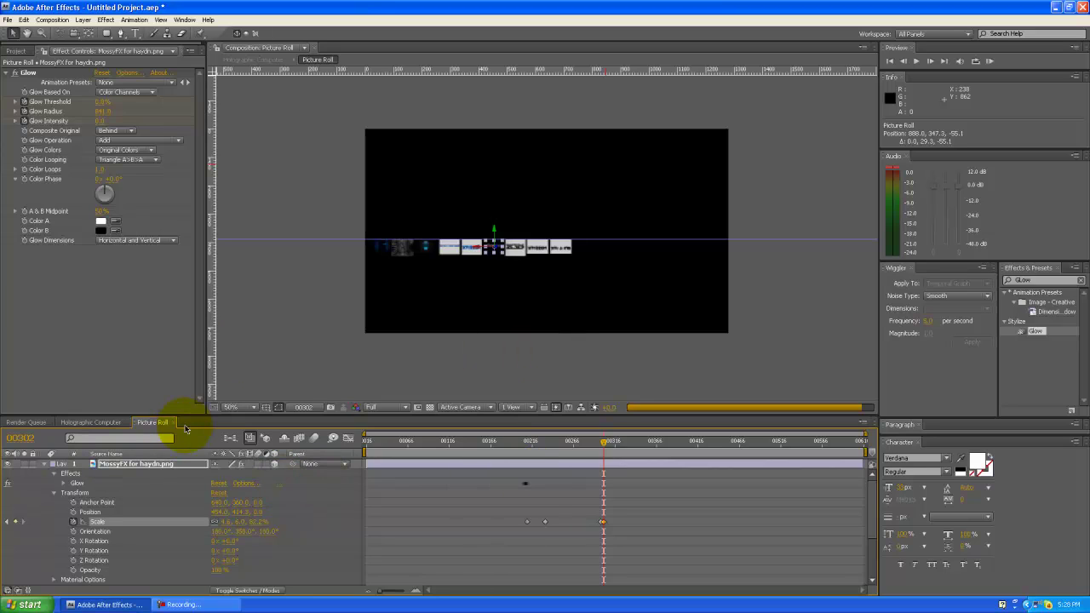
{"action": "left_click", "coordinate": [93, 422]}
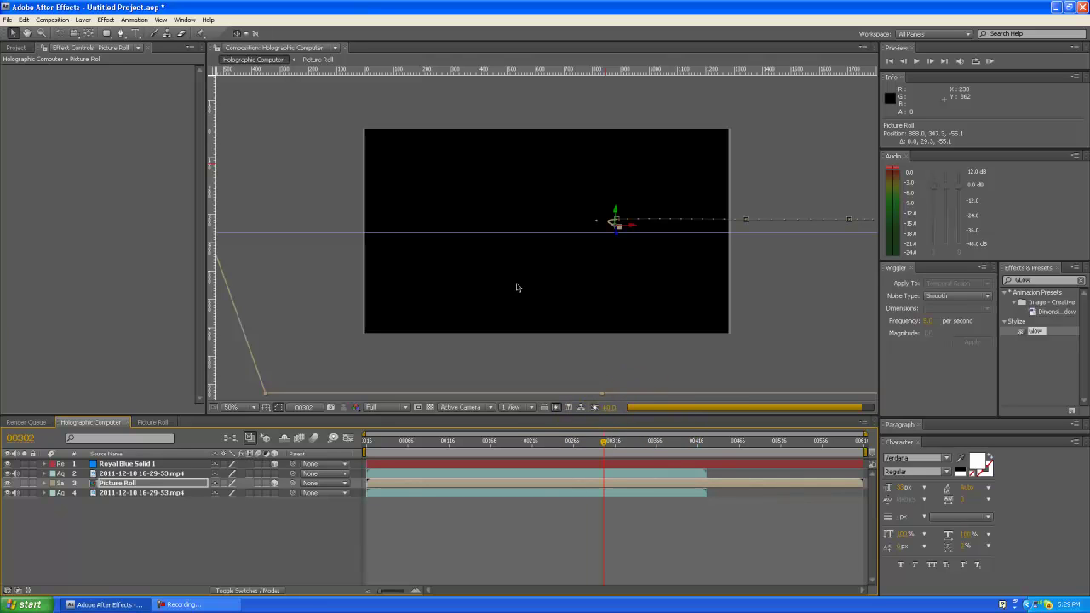
Select the Royal Blue Solid 1 layer in the Holographic Computer timeline.
{"action": "left_click", "coordinate": [137, 464]}
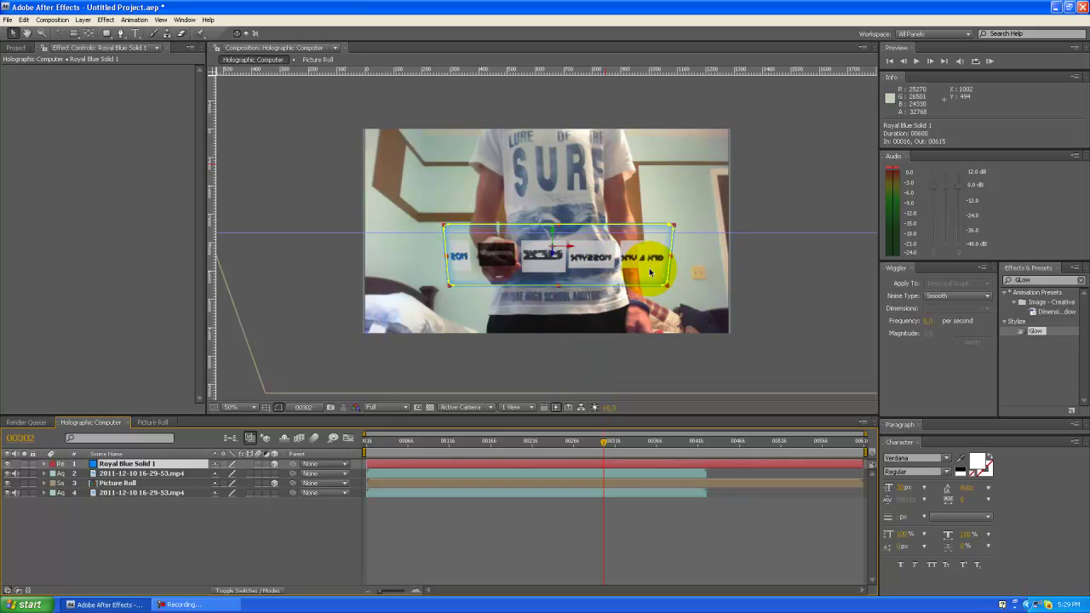
Add a new white solid layer to the Holographic Computer composition.
{"action": "right_click", "coordinate": [143, 519]}
{"action": "mouse_move", "coordinate": [255, 518]}
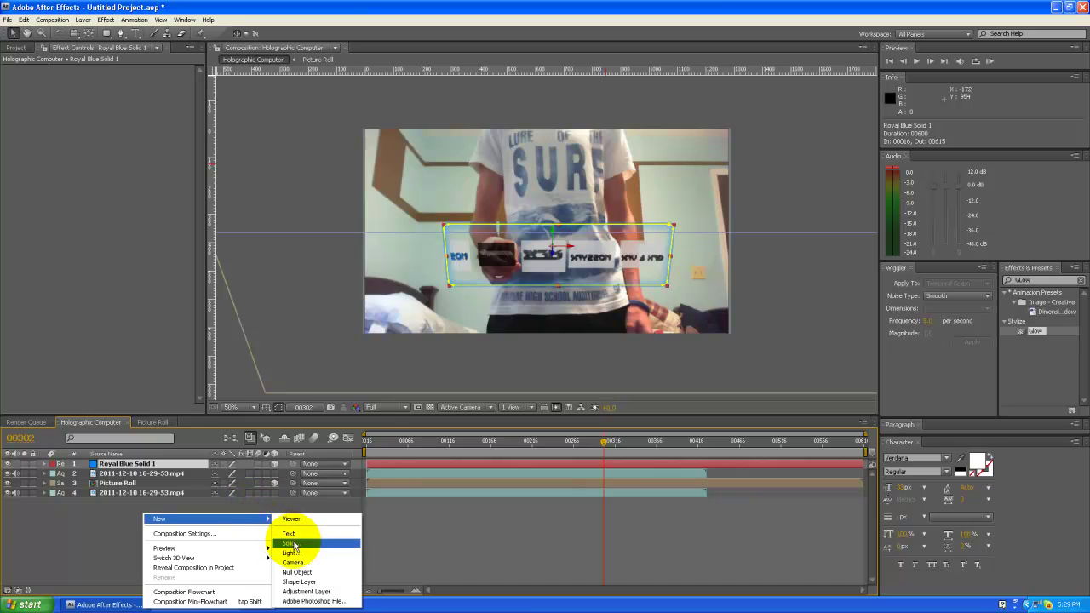
{"action": "left_click", "coordinate": [295, 545]}
{"action": "left_click", "coordinate": [538, 372]}
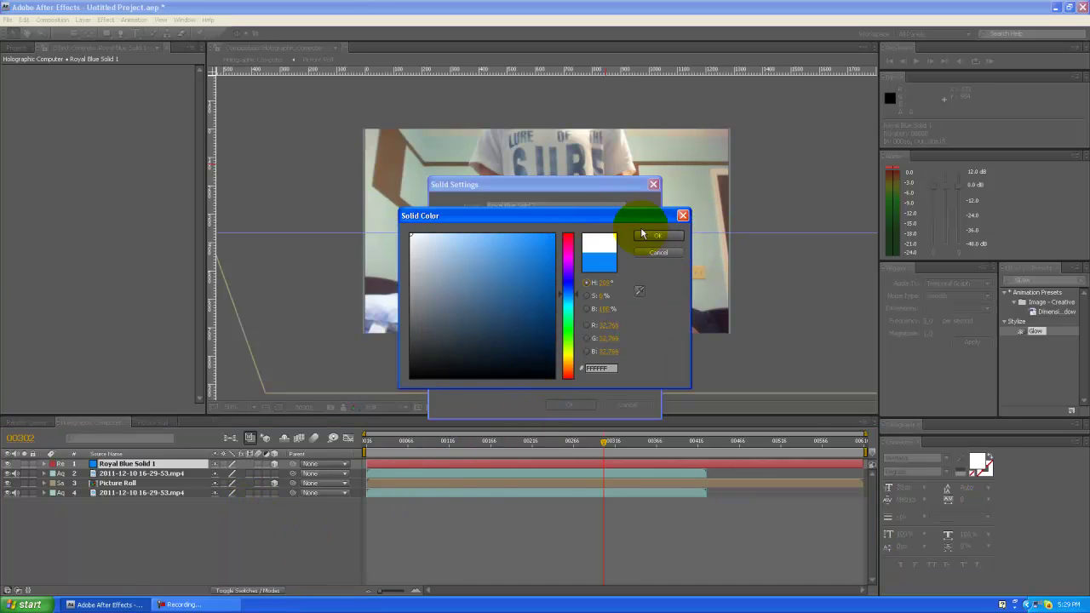
{"action": "left_click", "coordinate": [652, 235]}
{"action": "left_click", "coordinate": [562, 407]}
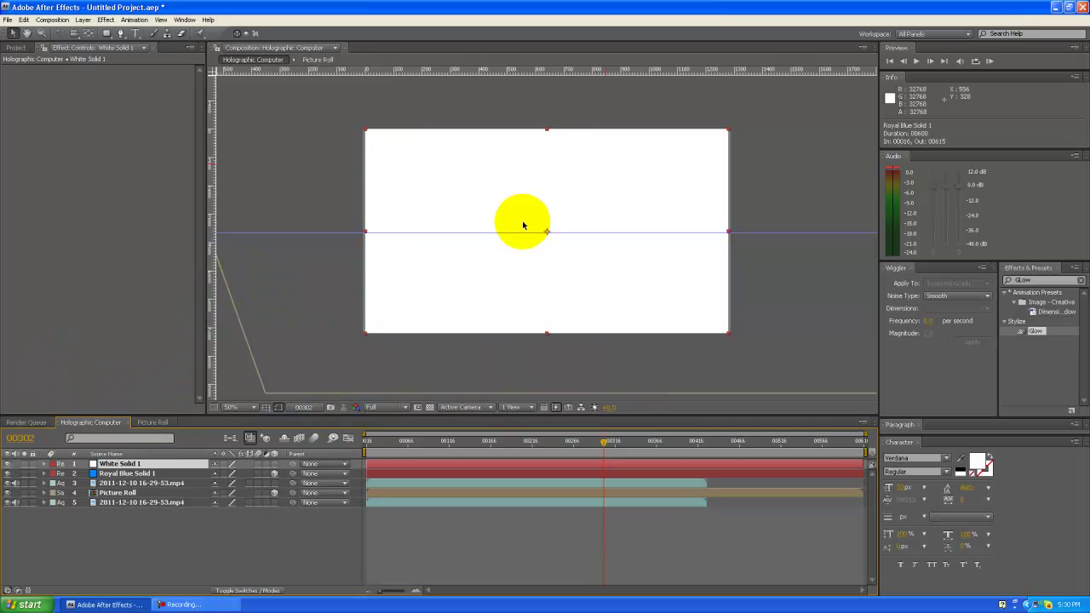
Apply the Generate > Grid effect to the white solid and reduce its Border width for thin lines.
{"action": "left_click", "coordinate": [104, 20]}
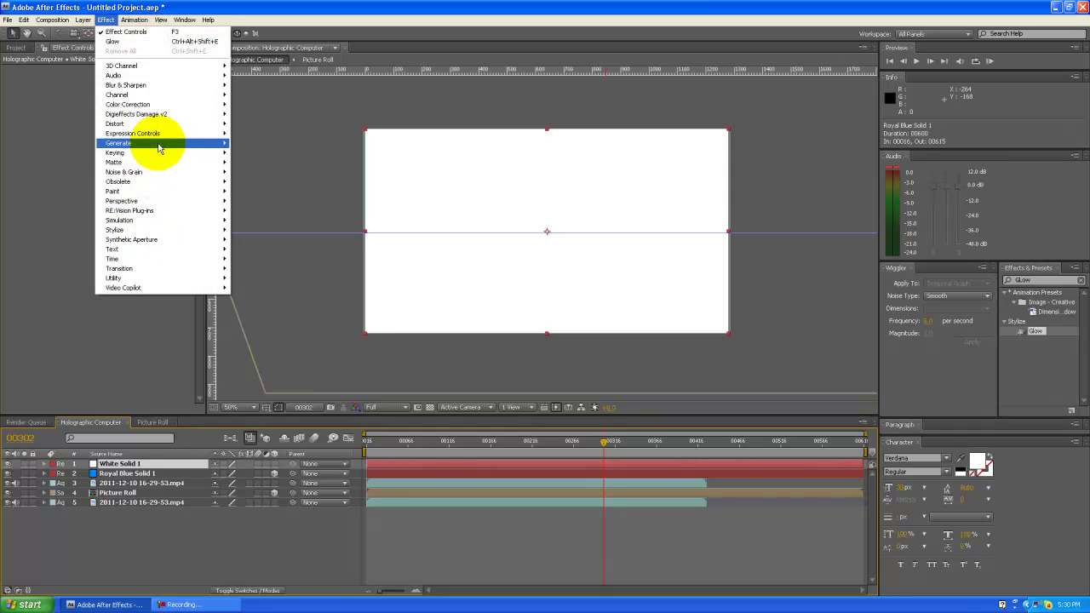
{"action": "mouse_move", "coordinate": [220, 143]}
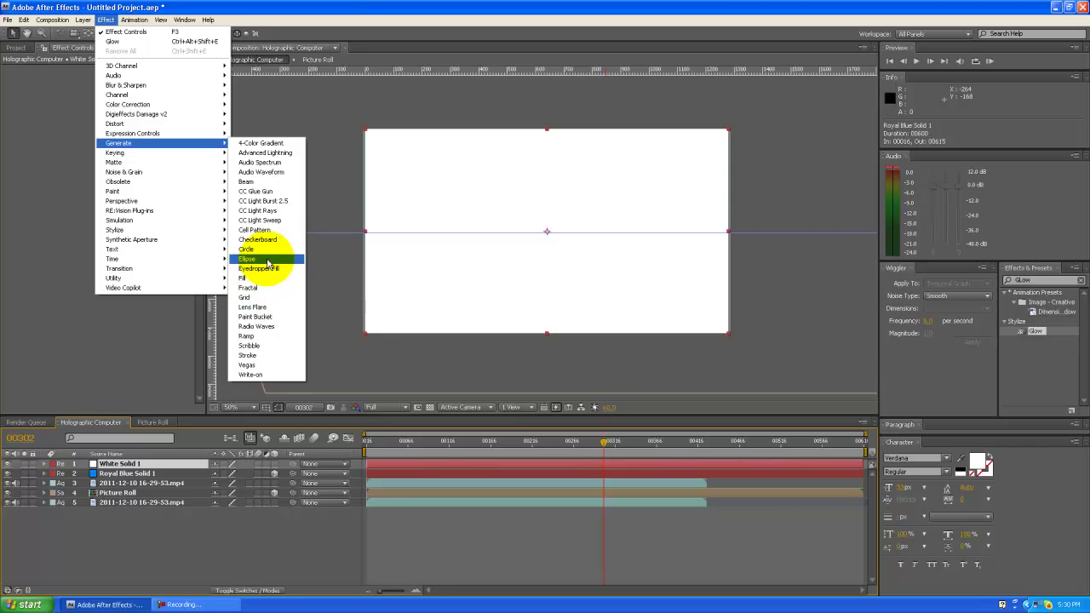
{"action": "left_click", "coordinate": [268, 298]}
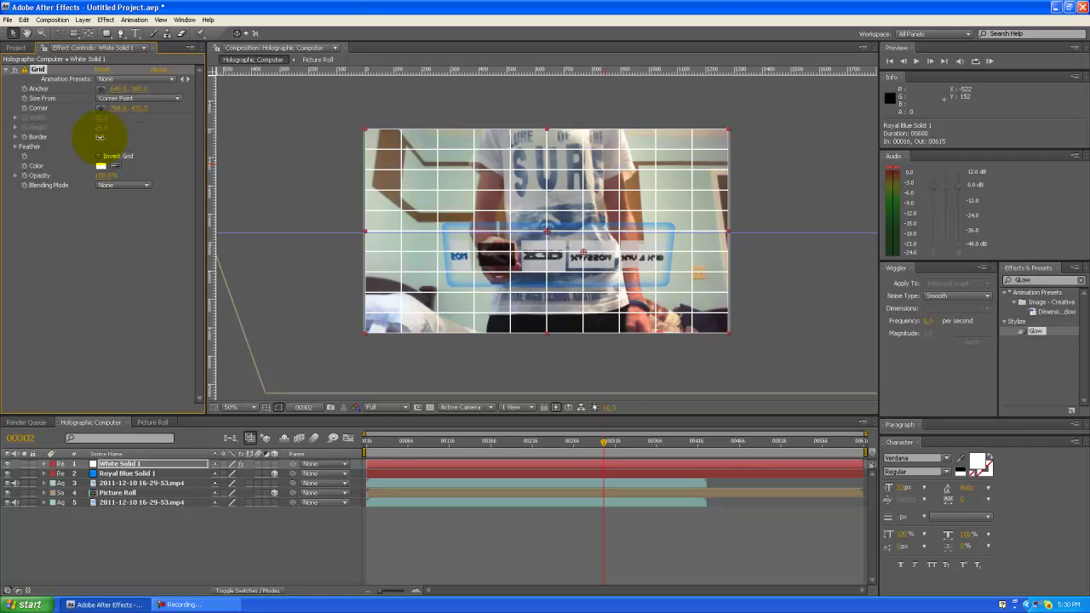
{"action": "left_click_drag", "start_coordinate": [92, 138], "coordinate": [97, 142]}
{"action": "left_click", "coordinate": [106, 138]}
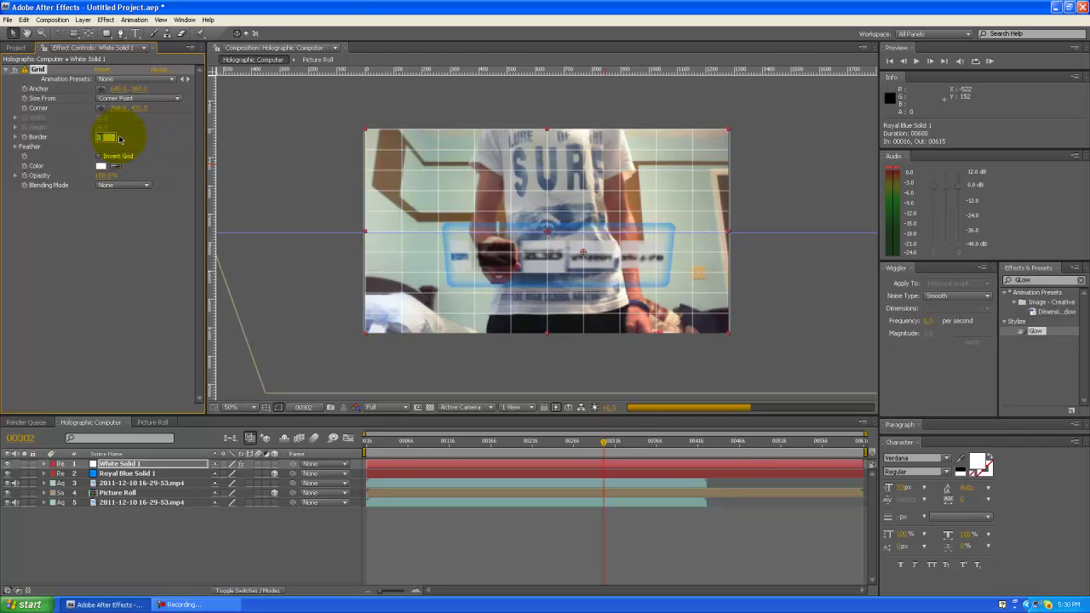
{"action": "type", "text": "0"}
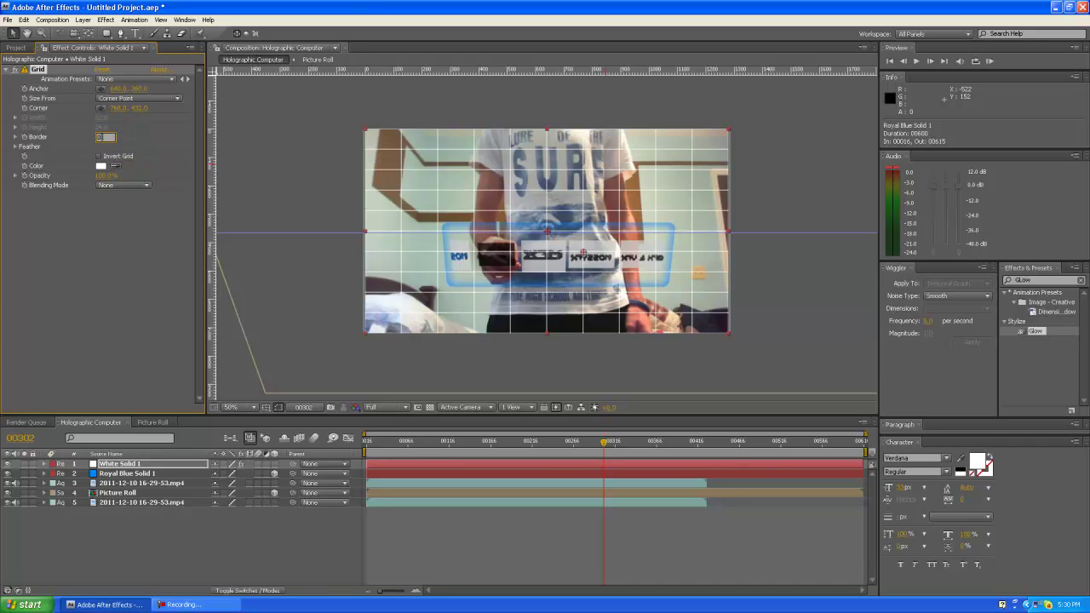
{"action": "key", "text": "Return"}
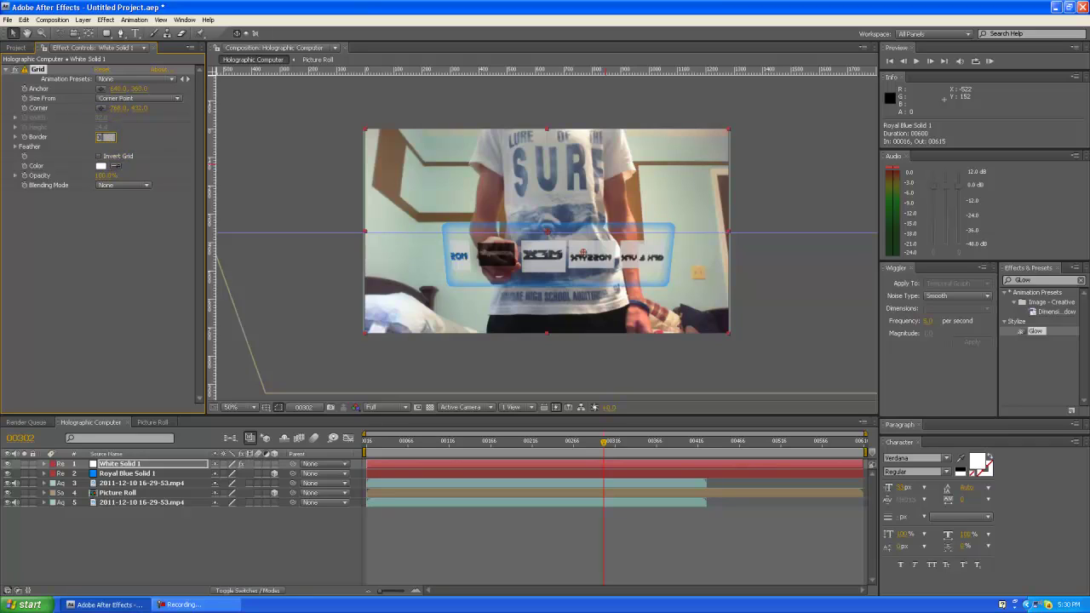
{"action": "left_click", "coordinate": [100, 147]}
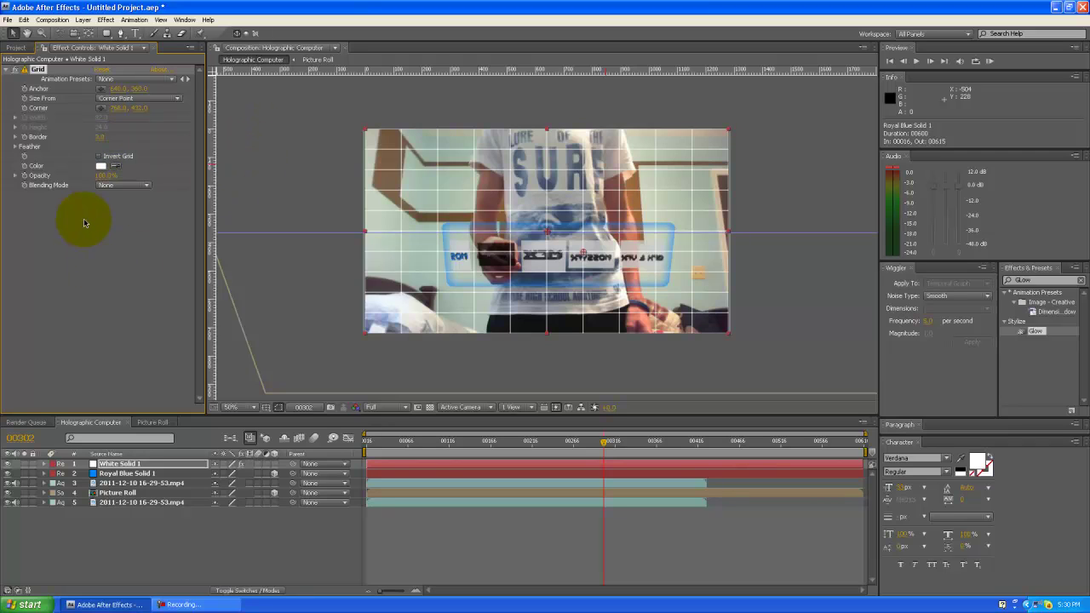
Duplicate the Grid effect on White Solid 1 to create Grid 2.
{"action": "left_click", "coordinate": [44, 464]}
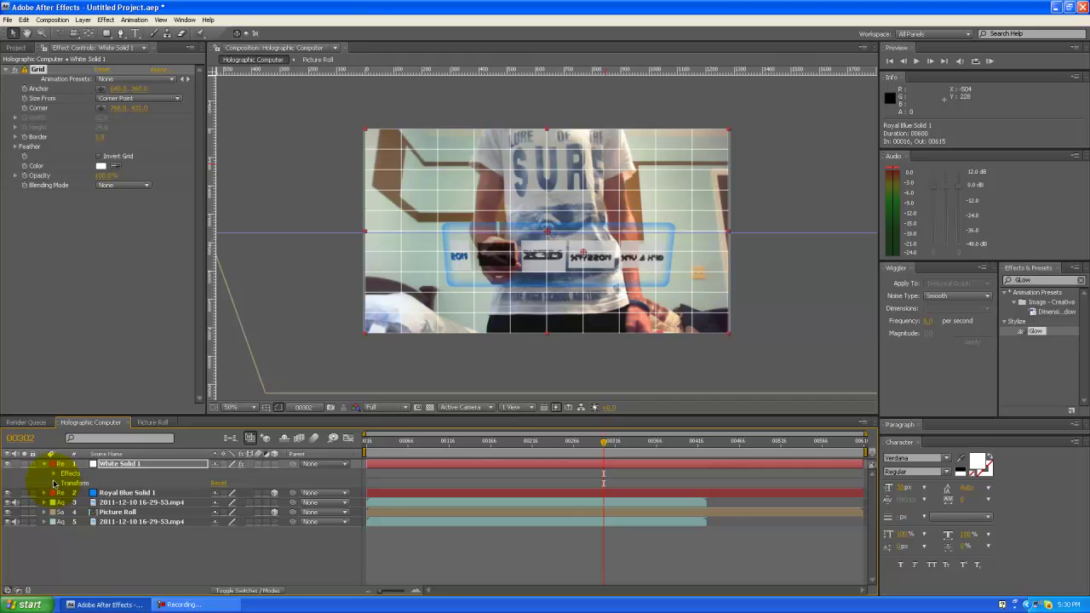
{"action": "left_click", "coordinate": [53, 474]}
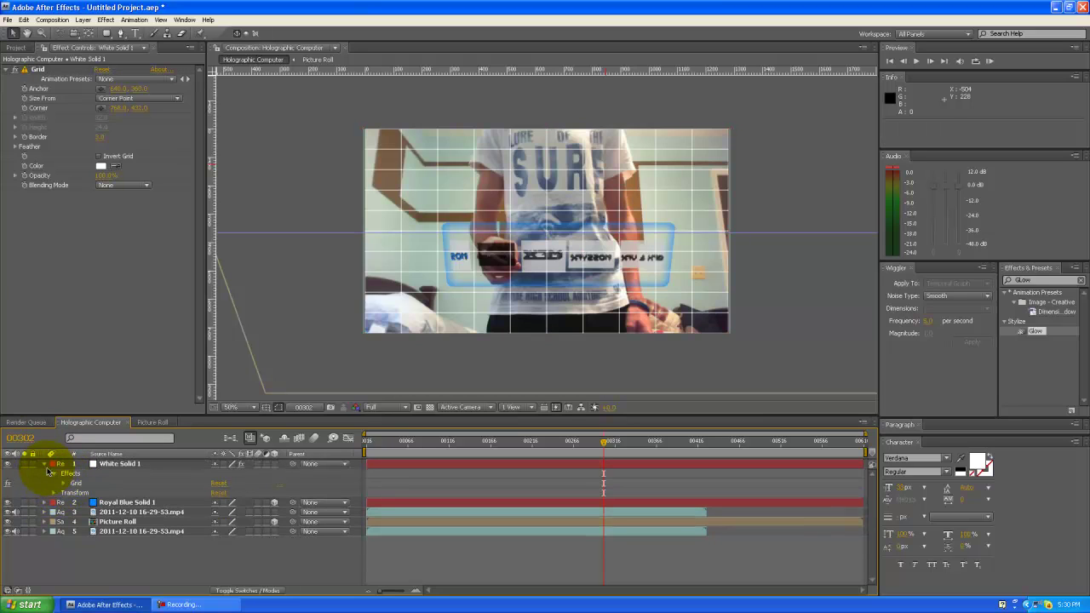
{"action": "left_click", "coordinate": [46, 464]}
{"action": "left_click", "coordinate": [38, 71]}
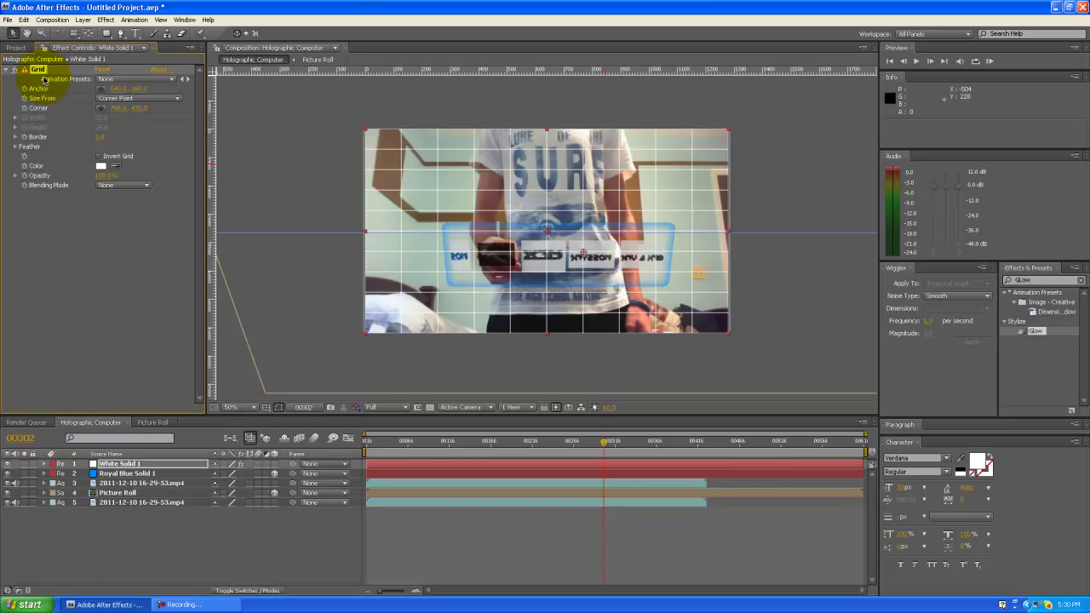
{"action": "key", "text": "ctrl+d"}
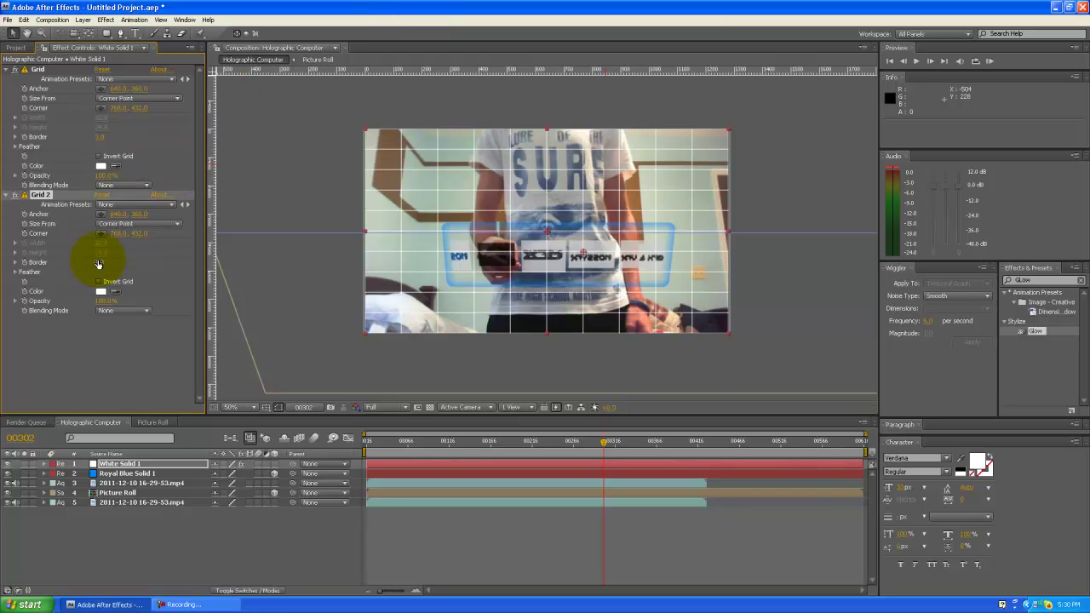
Set Grid 2's Border to 26 and Stencil Alpha blending, and offset its corner into dashes.
{"action": "left_click_drag", "start_coordinate": [101, 262], "coordinate": [113, 261]}
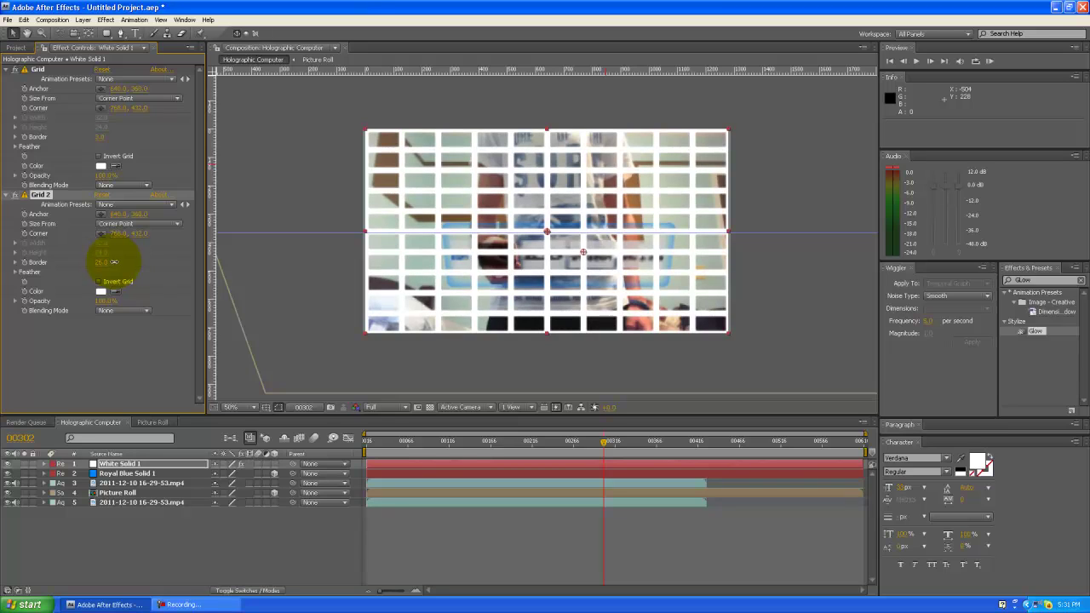
{"action": "left_click", "coordinate": [134, 312]}
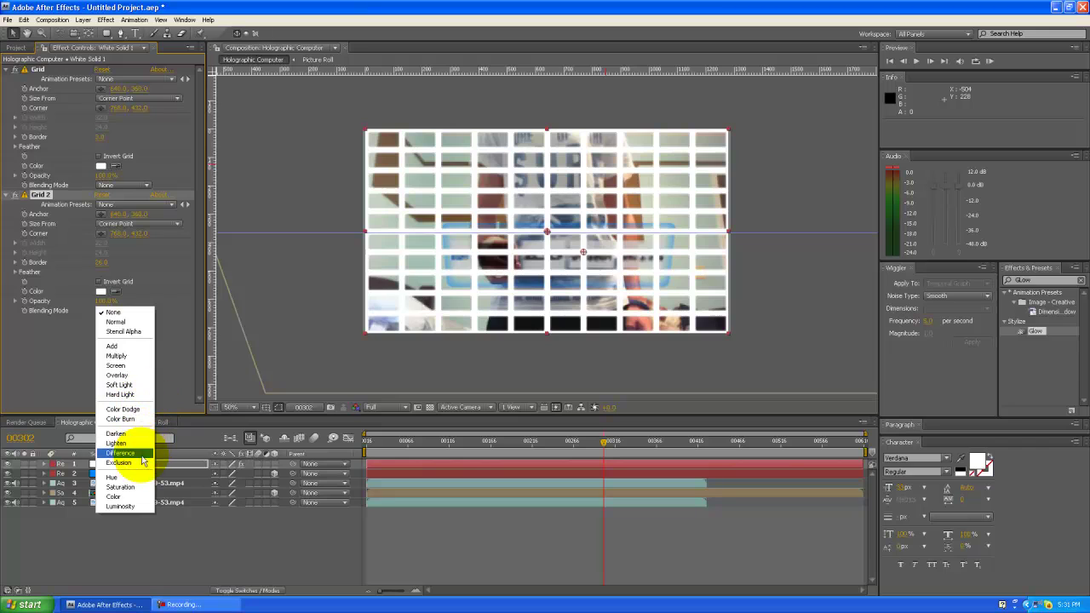
{"action": "left_click", "coordinate": [126, 331]}
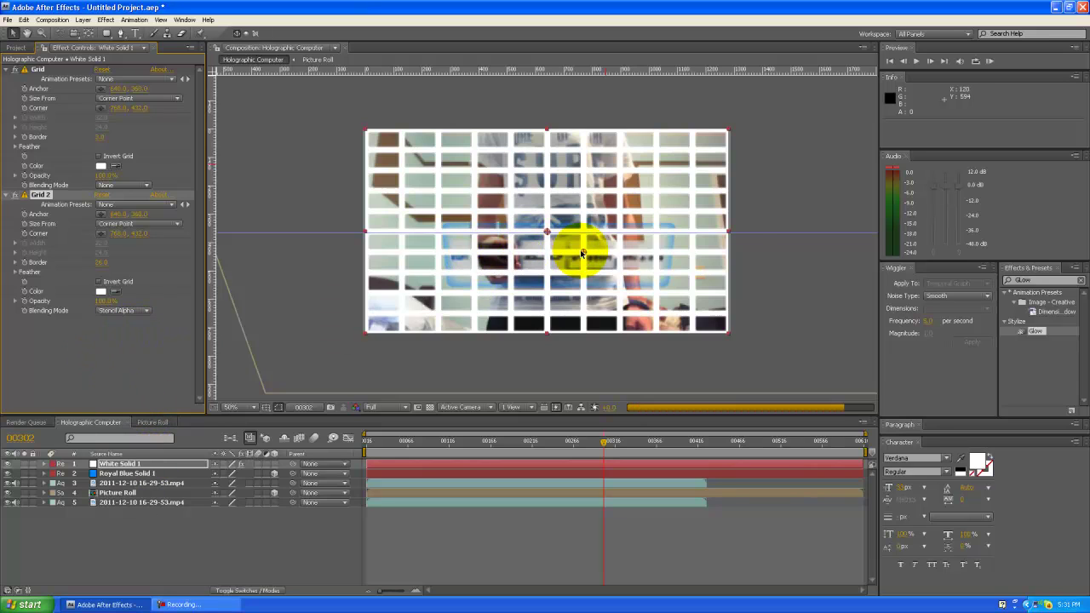
{"action": "mouse_move", "coordinate": [584, 254]}
{"action": "left_mouse_down"}
{"action": "mouse_move", "coordinate": [560, 243]}
{"action": "mouse_move", "coordinate": [569, 248]}
{"action": "left_mouse_up"}
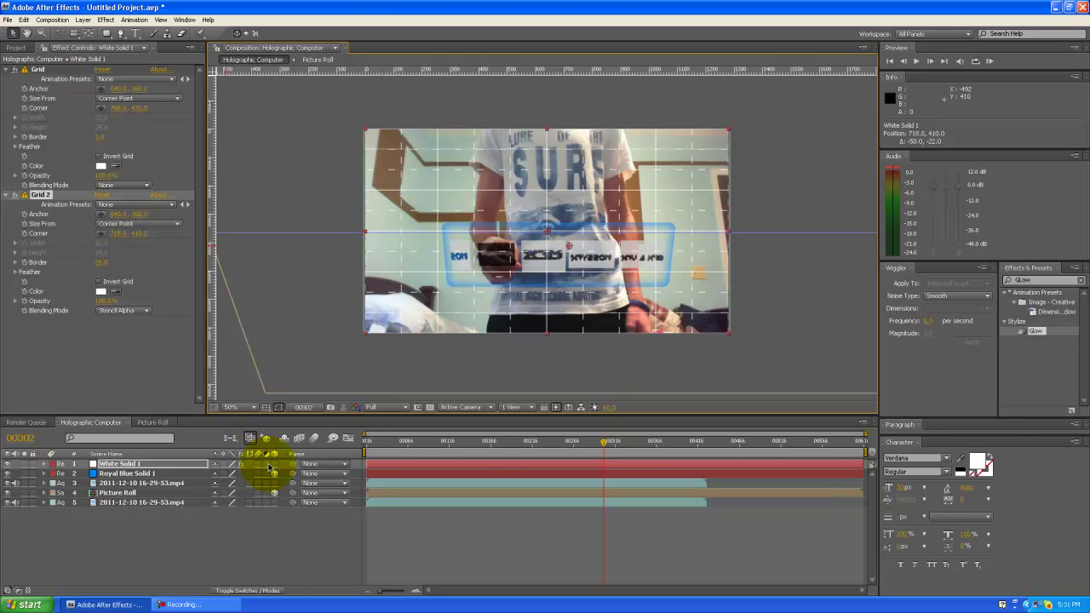
Make the solid layers 3D and tilt the grid back to lie flat as a floor.
{"action": "left_click_drag", "start_coordinate": [274, 464], "coordinate": [274, 473]}
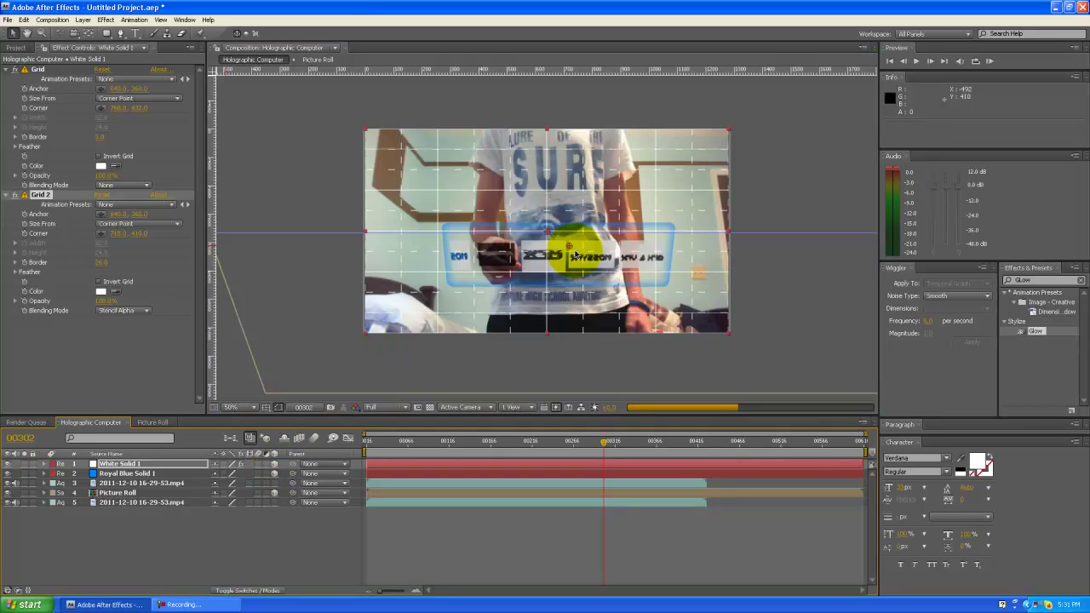
{"action": "left_click", "coordinate": [59, 33]}
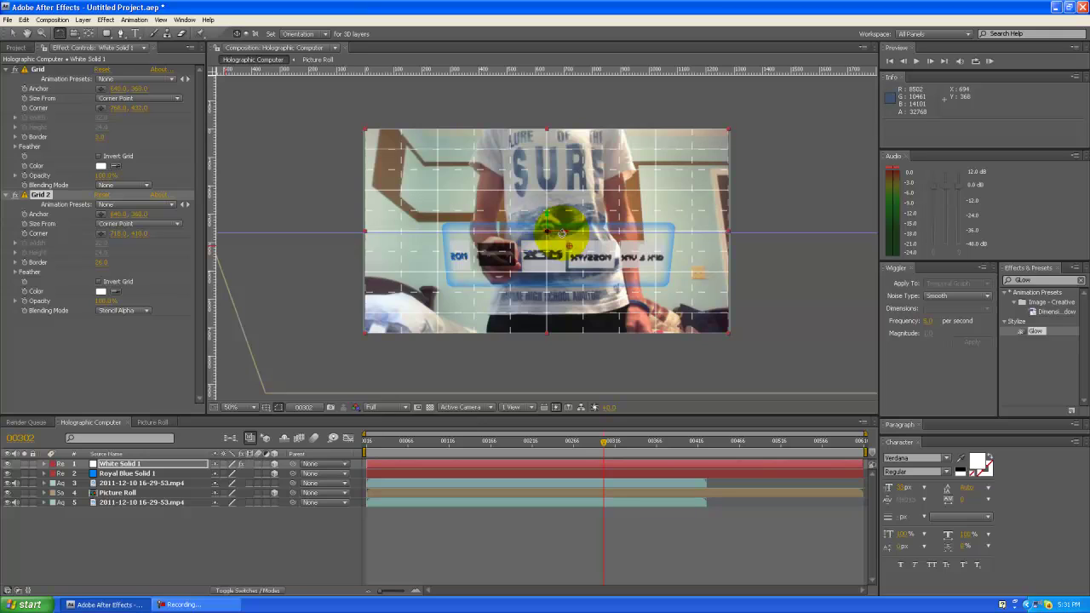
{"action": "left_click_drag", "start_coordinate": [561, 232], "coordinate": [574, 134]}
{"action": "left_click_drag", "start_coordinate": [561, 233], "coordinate": [564, 210]}
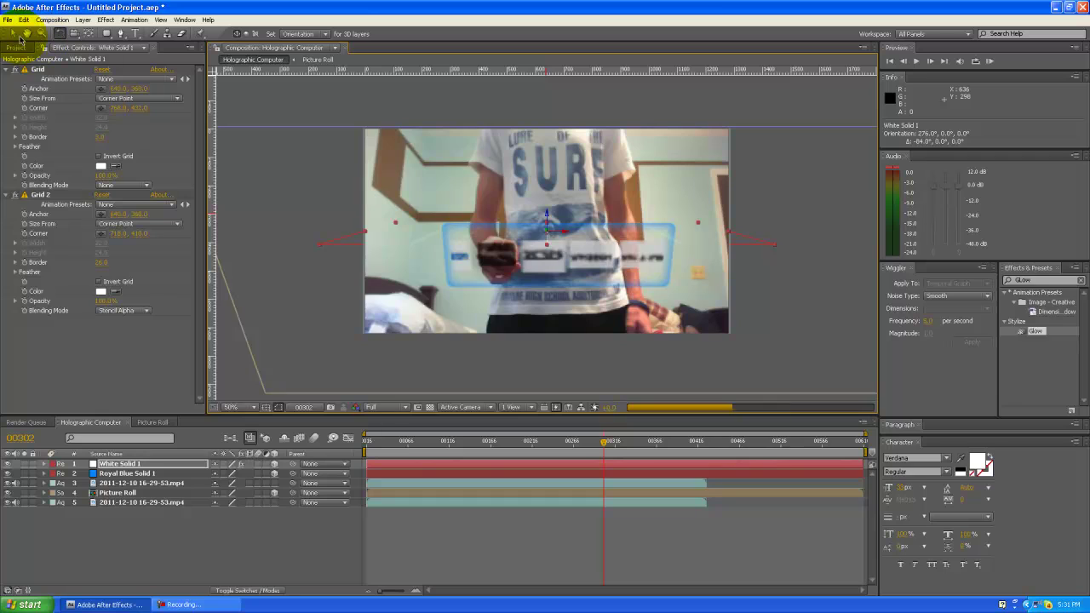
Move the grid floor lower and closer to the camera, to Position 640.0, 647.1, -110.6.
{"action": "left_click", "coordinate": [14, 35]}
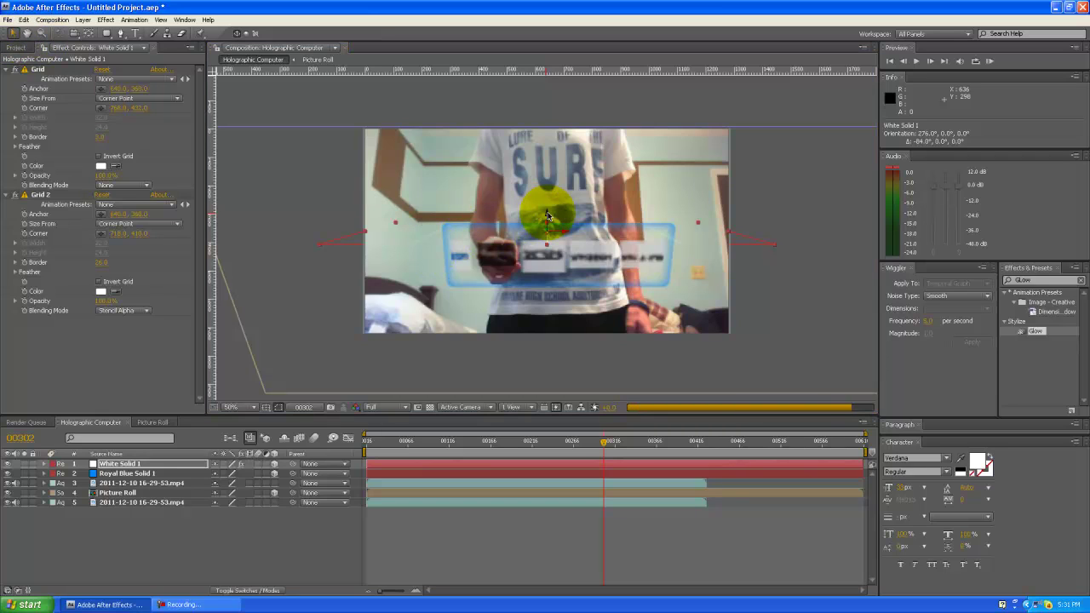
{"action": "left_click_drag", "start_coordinate": [548, 216], "coordinate": [559, 294]}
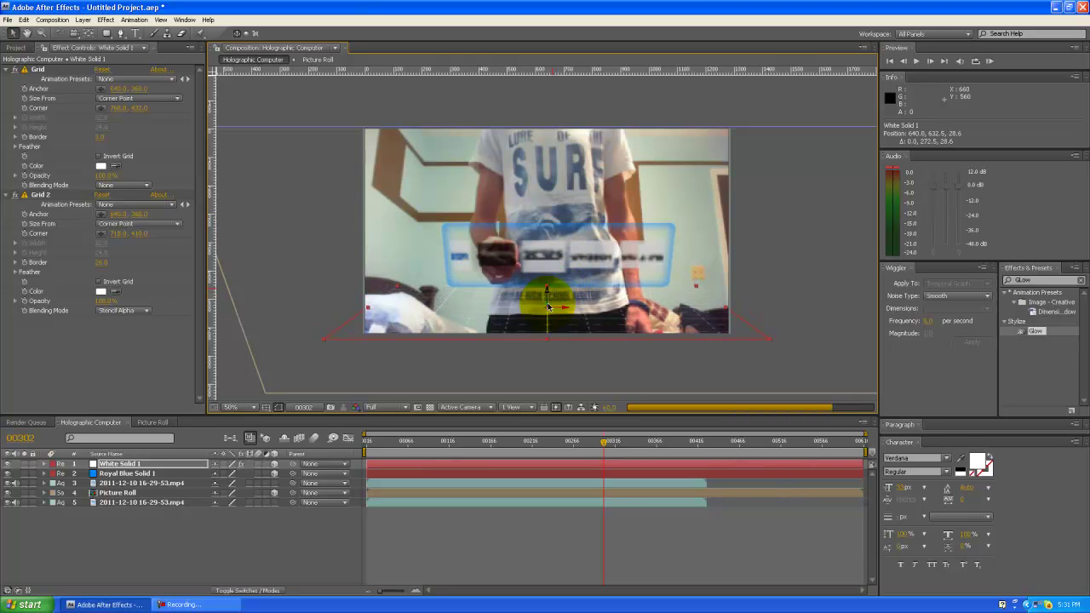
{"action": "left_click_drag", "start_coordinate": [551, 308], "coordinate": [555, 341]}
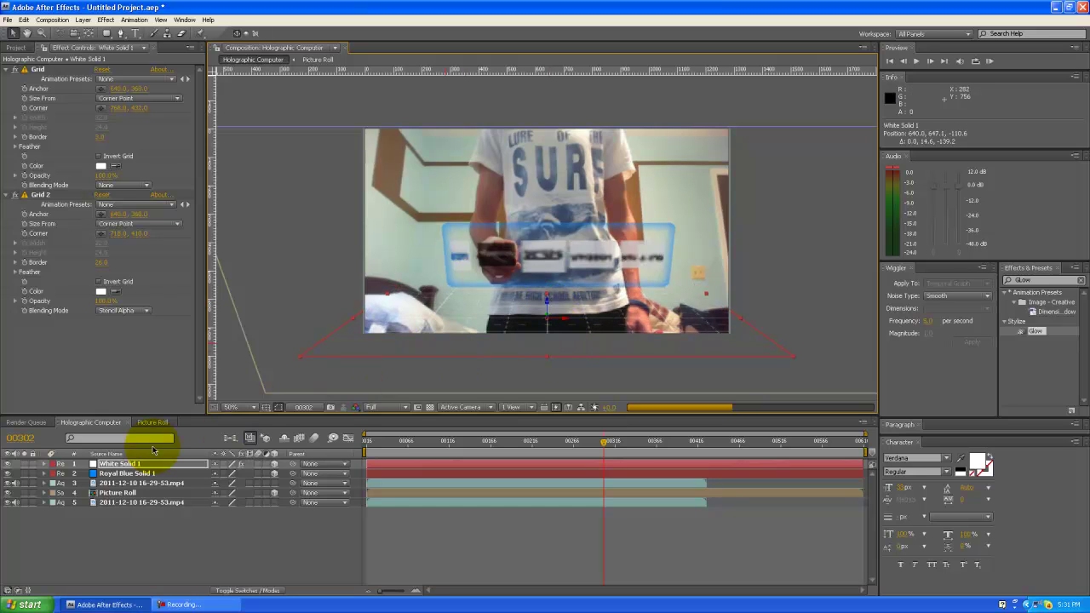
Add a Box Blur to White Solid 1 with a Blur Radius of 1.5.
{"action": "right_click", "coordinate": [122, 468]}
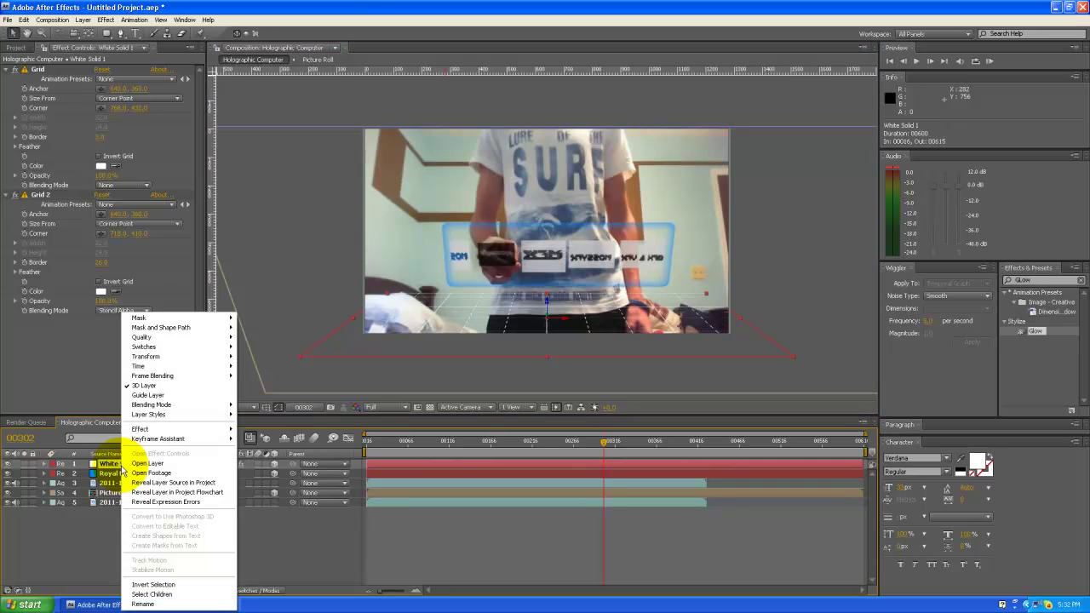
{"action": "mouse_move", "coordinate": [162, 428]}
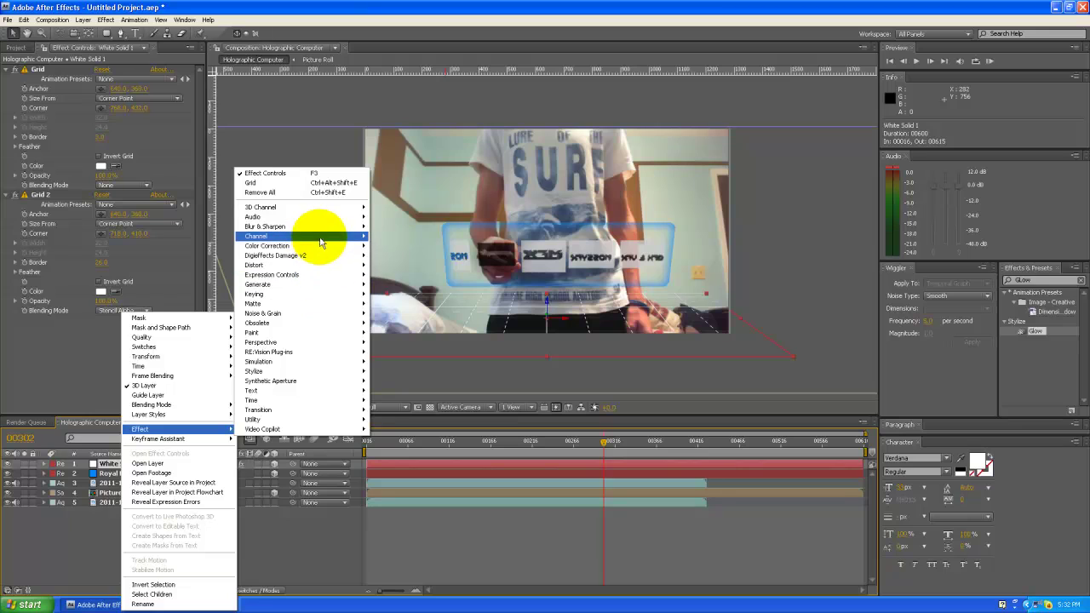
{"action": "mouse_move", "coordinate": [349, 226]}
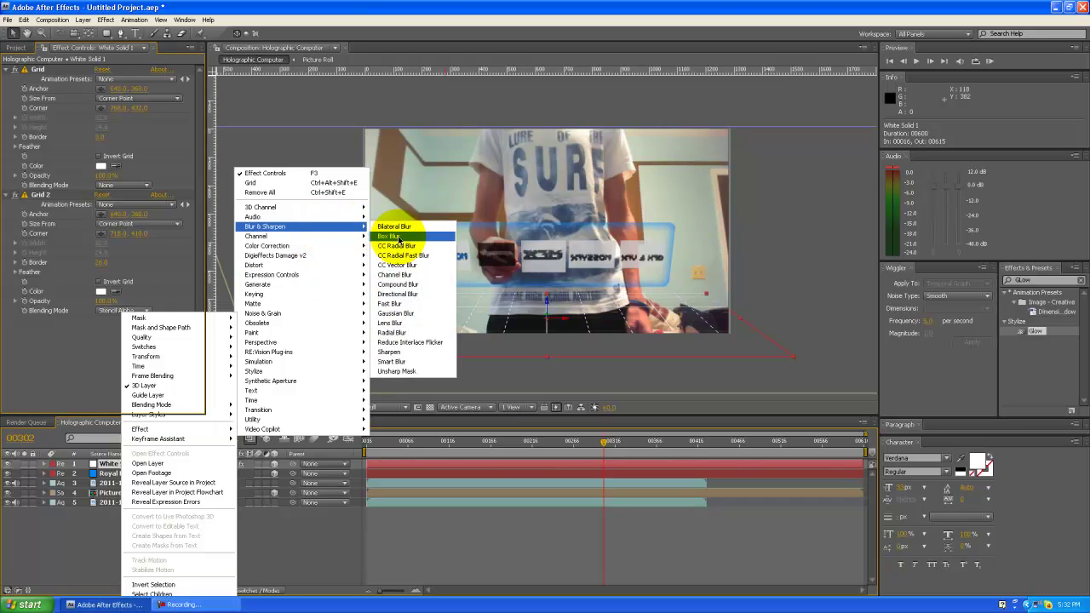
{"action": "left_click", "coordinate": [399, 238]}
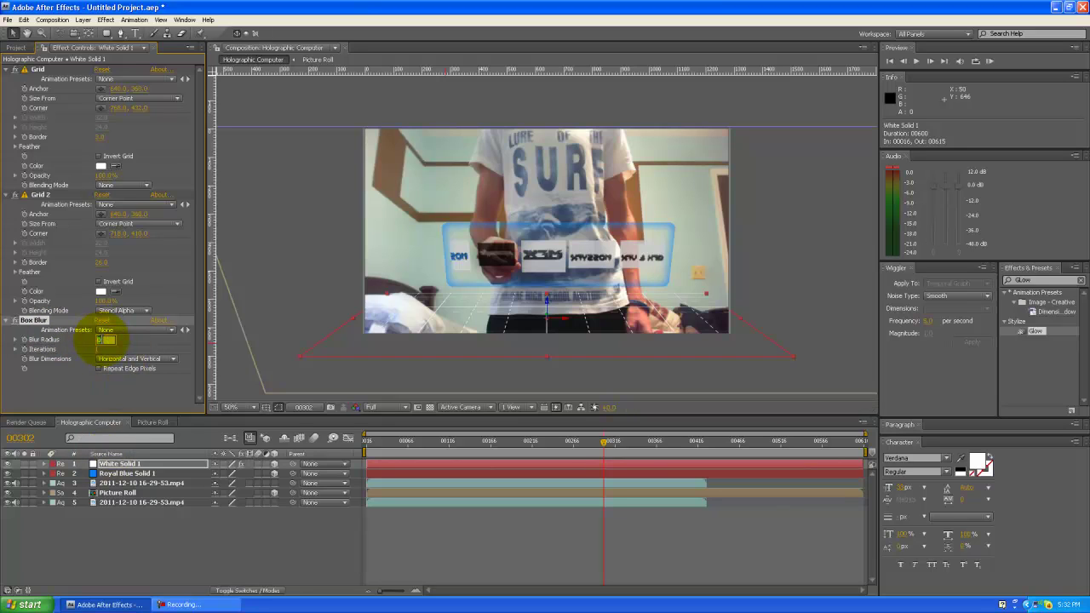
{"action": "key", "text": "Return"}
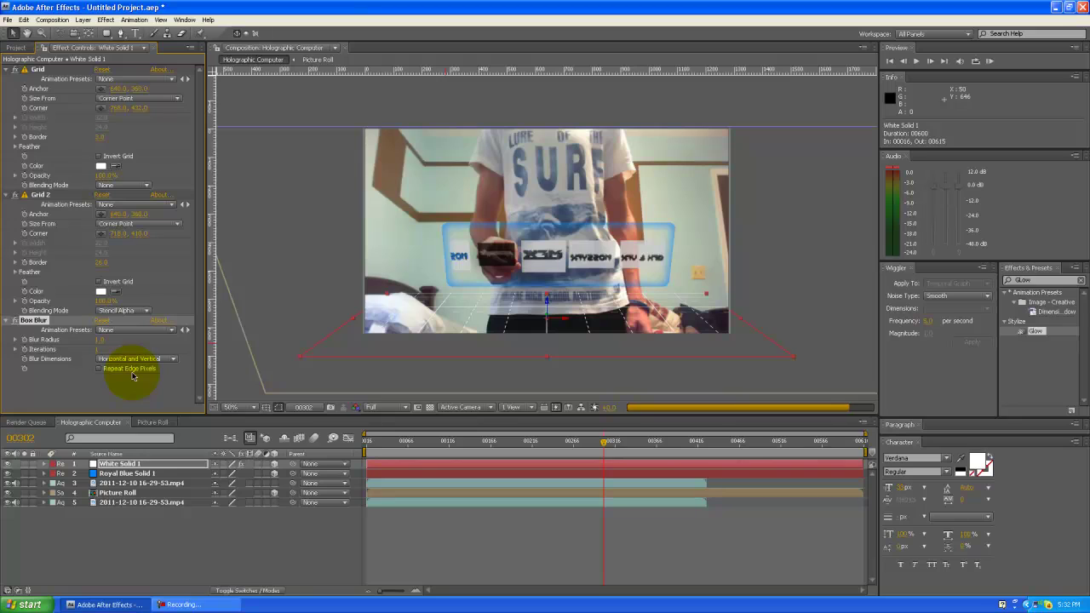
{"action": "left_click", "coordinate": [103, 340]}
{"action": "type", "text": "1"}
{"action": "left_click", "coordinate": [128, 354]}
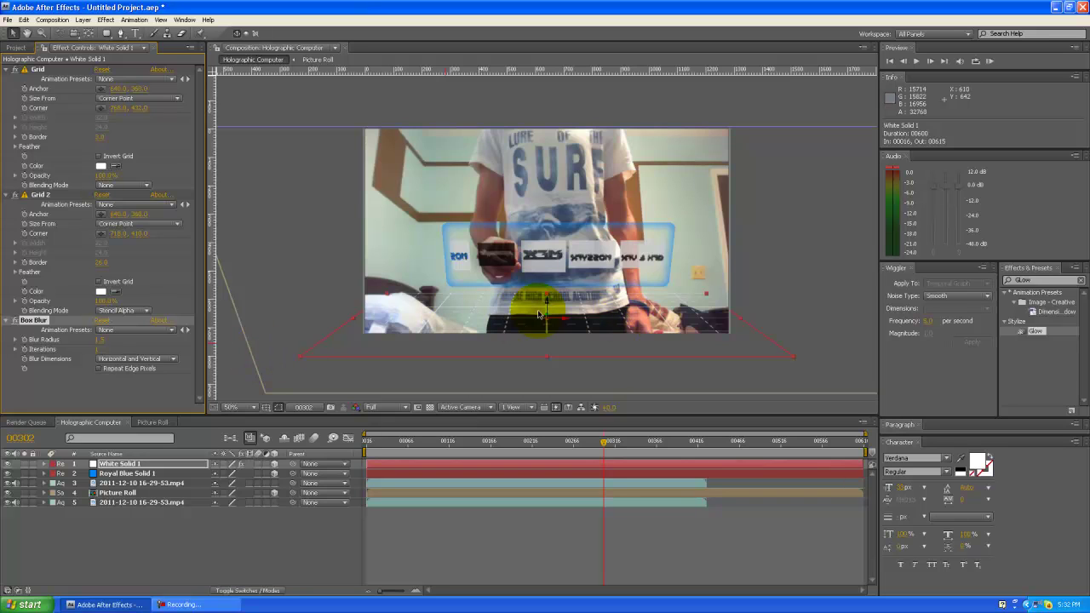
Add a Fill effect to White Solid 1 coloured sky blue (#008AFF).
{"action": "right_click", "coordinate": [132, 463]}
{"action": "mouse_move", "coordinate": [170, 430]}
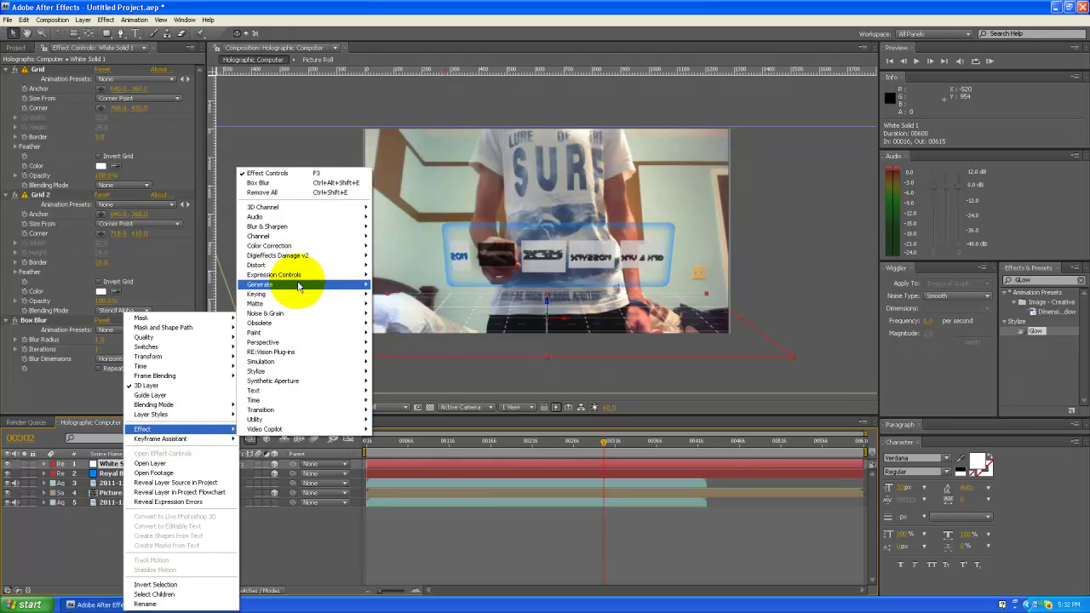
{"action": "mouse_move", "coordinate": [298, 284]}
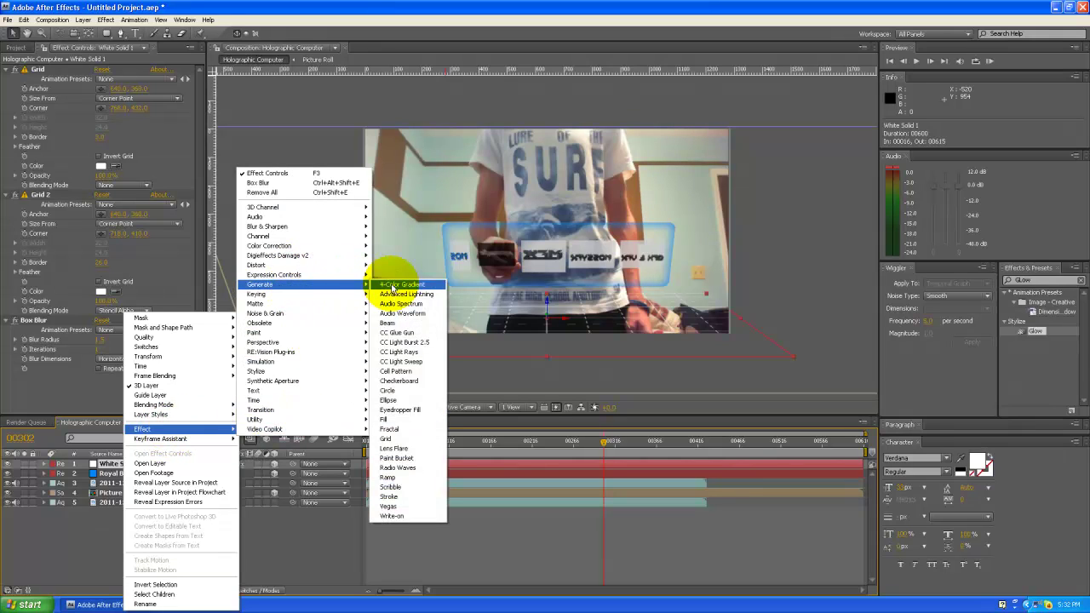
{"action": "left_click", "coordinate": [423, 420]}
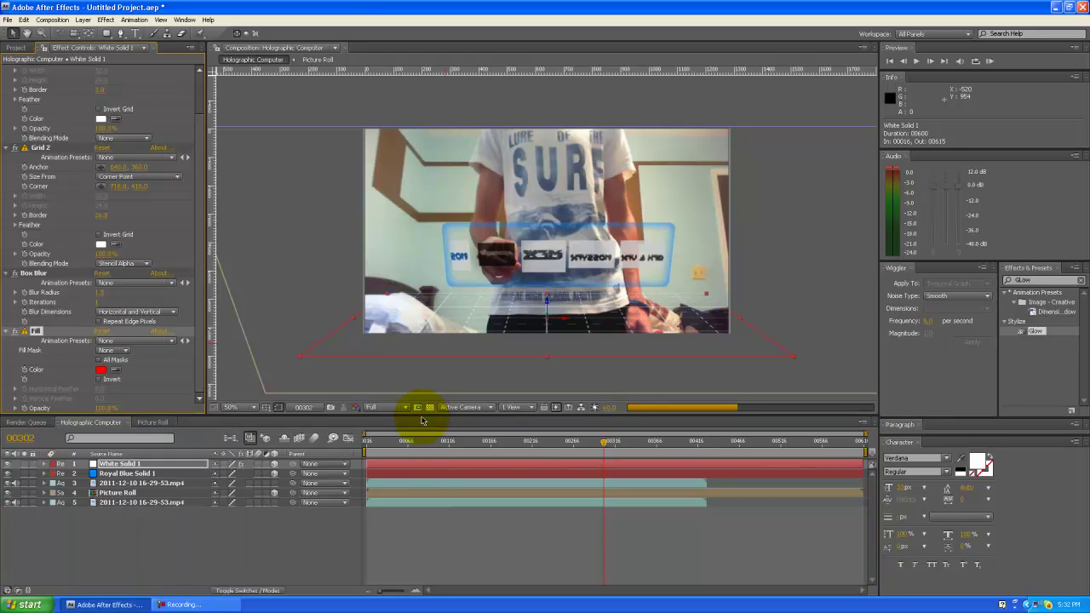
{"action": "left_click", "coordinate": [100, 372]}
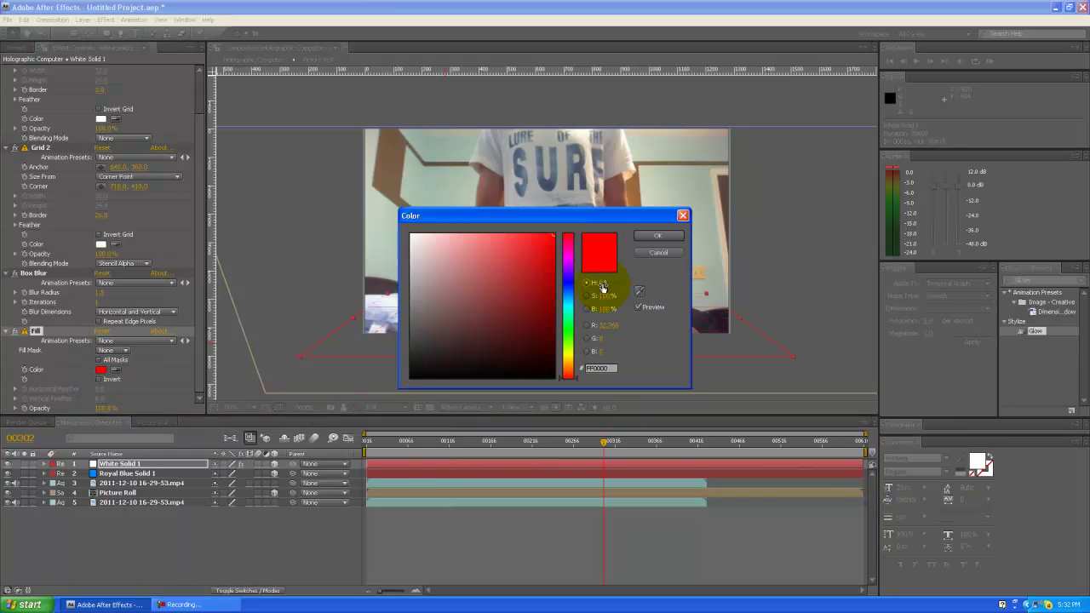
{"action": "left_click", "coordinate": [566, 296]}
{"action": "left_click_drag", "start_coordinate": [568, 297], "coordinate": [571, 295]}
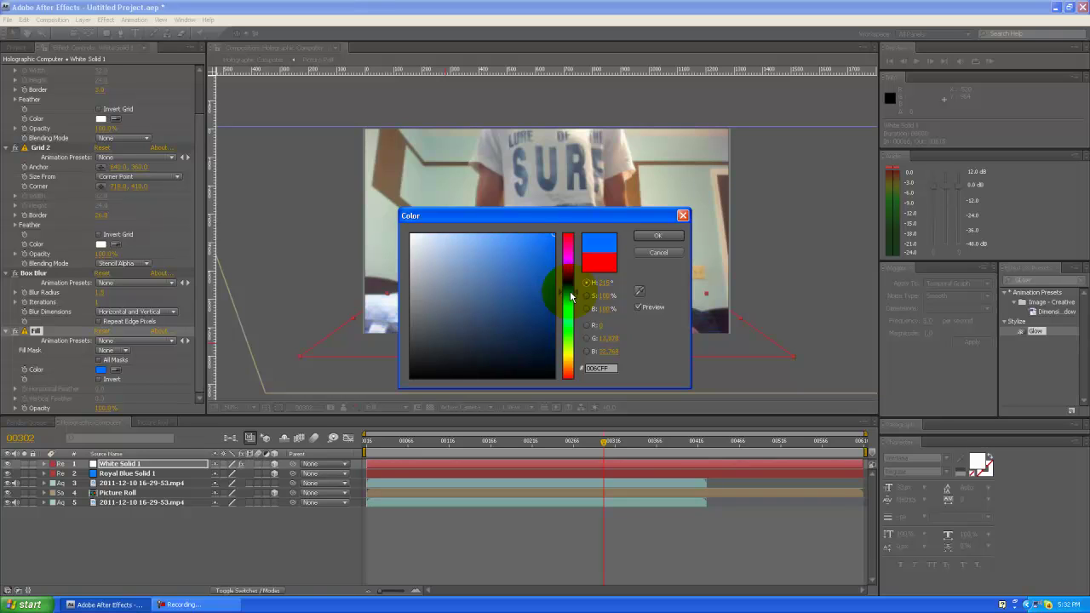
{"action": "left_click", "coordinate": [657, 236]}
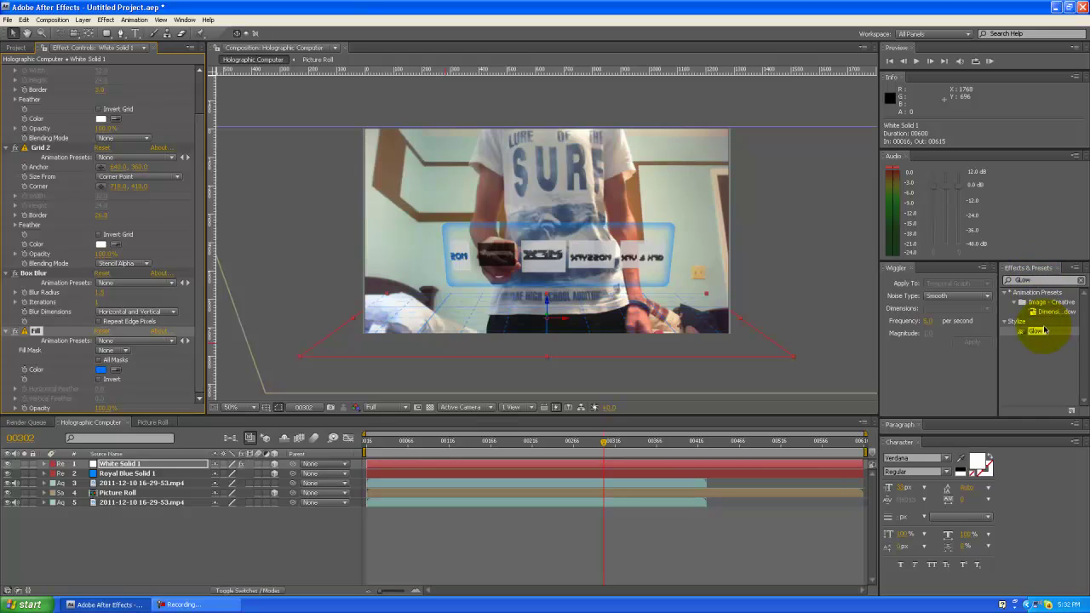
Apply Glow to White Solid 1 and raise its Glow Intensity.
{"action": "left_click_drag", "start_coordinate": [1035, 331], "coordinate": [128, 466]}
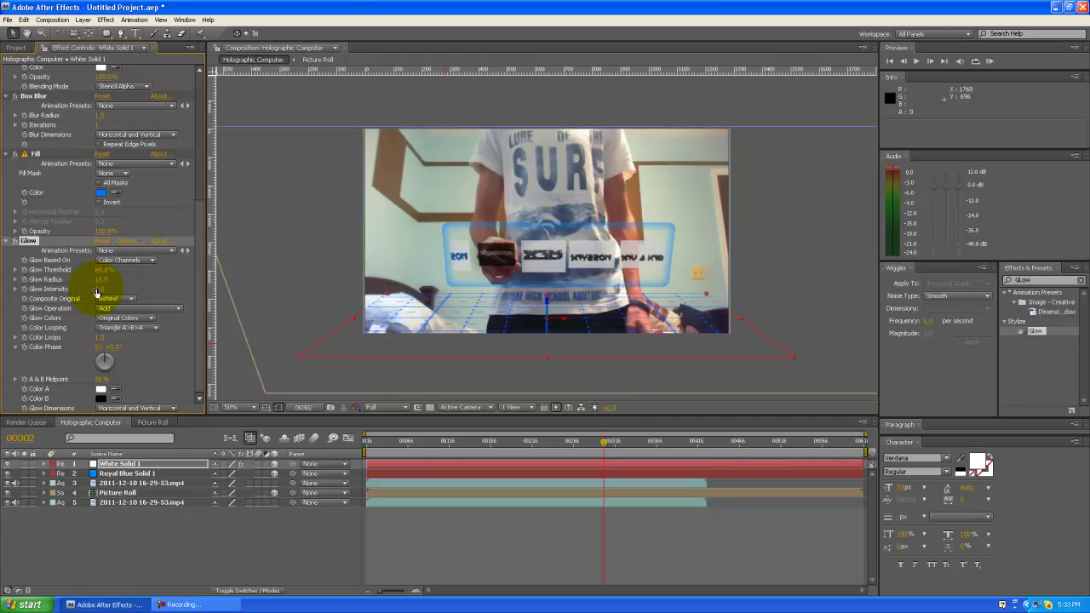
{"action": "left_click_drag", "start_coordinate": [123, 290], "coordinate": [187, 289]}
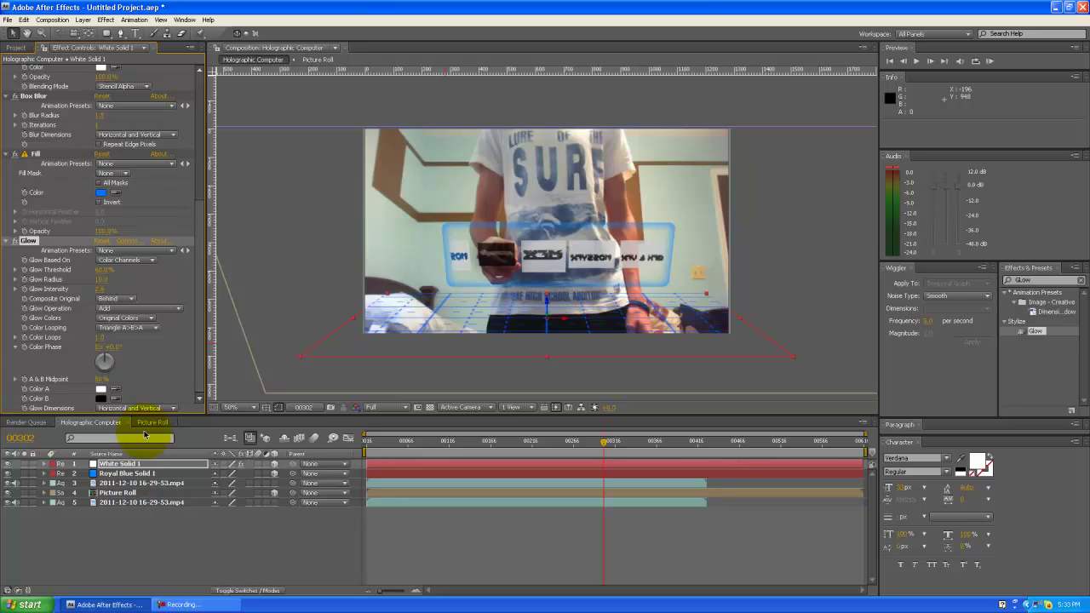
{"action": "left_click", "coordinate": [128, 474]}
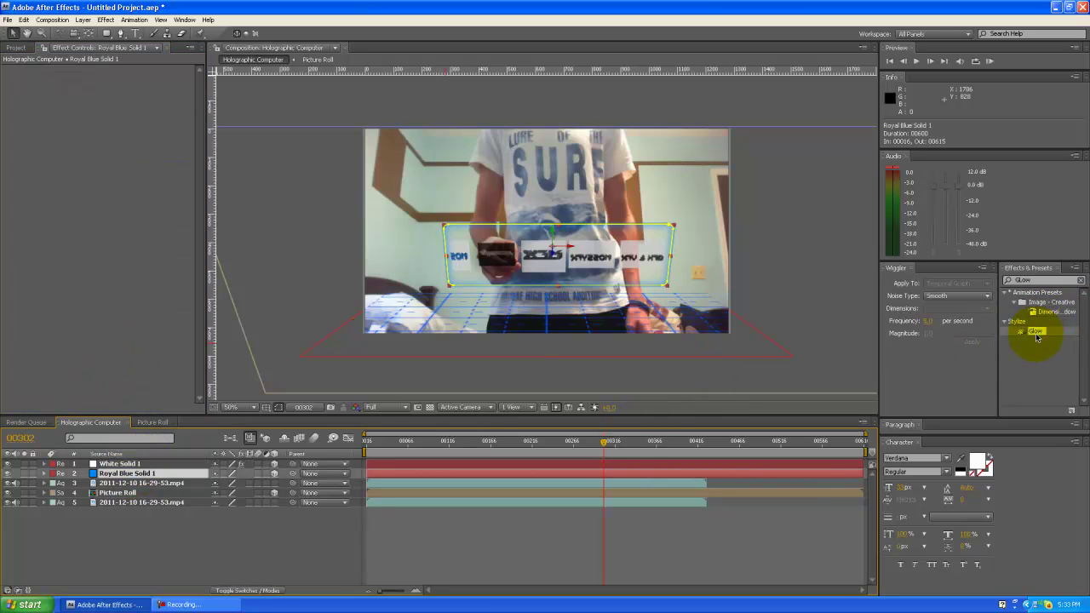
Apply Glow to Royal Blue Solid 1 with Intensity 3.5 and Threshold lowered to about 33%.
{"action": "left_click_drag", "start_coordinate": [1034, 332], "coordinate": [114, 476]}
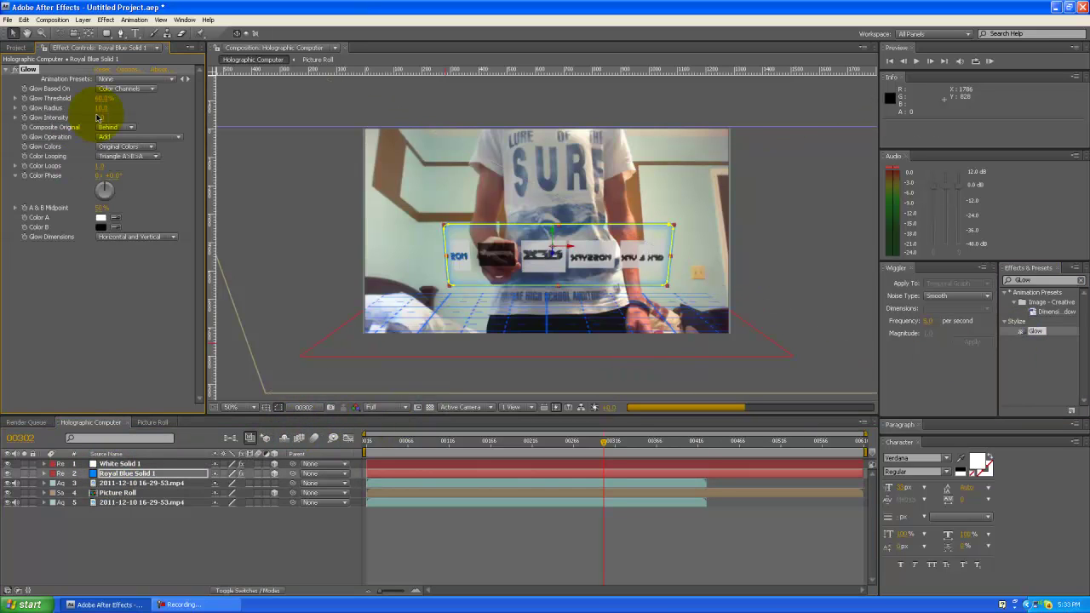
{"action": "type", "text": "3.5"}
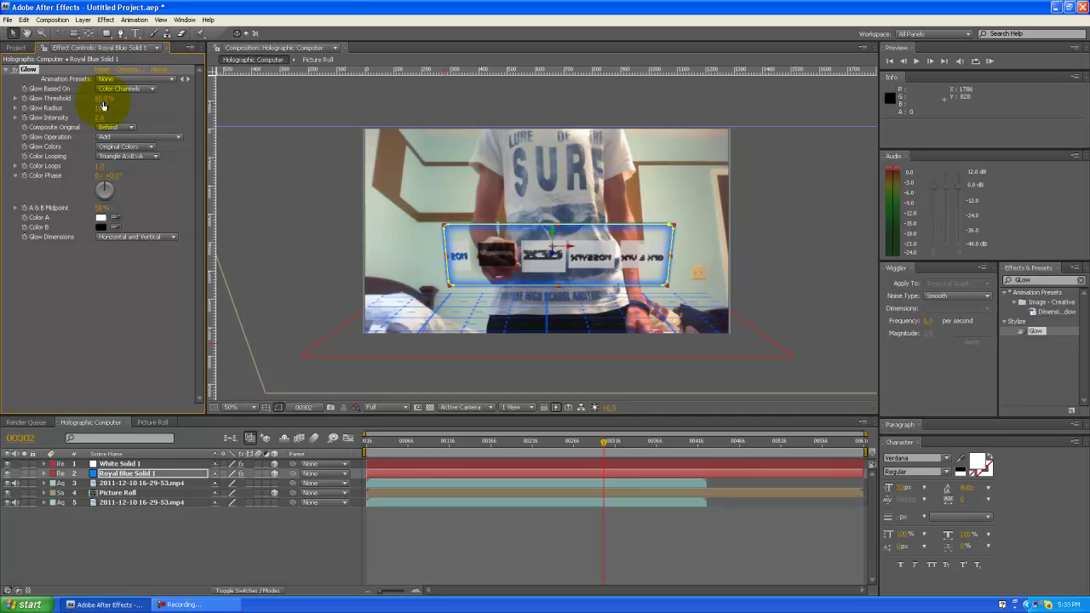
{"action": "mouse_move", "coordinate": [103, 98]}
{"action": "left_mouse_down"}
{"action": "mouse_move", "coordinate": [68, 106]}
{"action": "mouse_move", "coordinate": [83, 98]}
{"action": "left_mouse_up"}
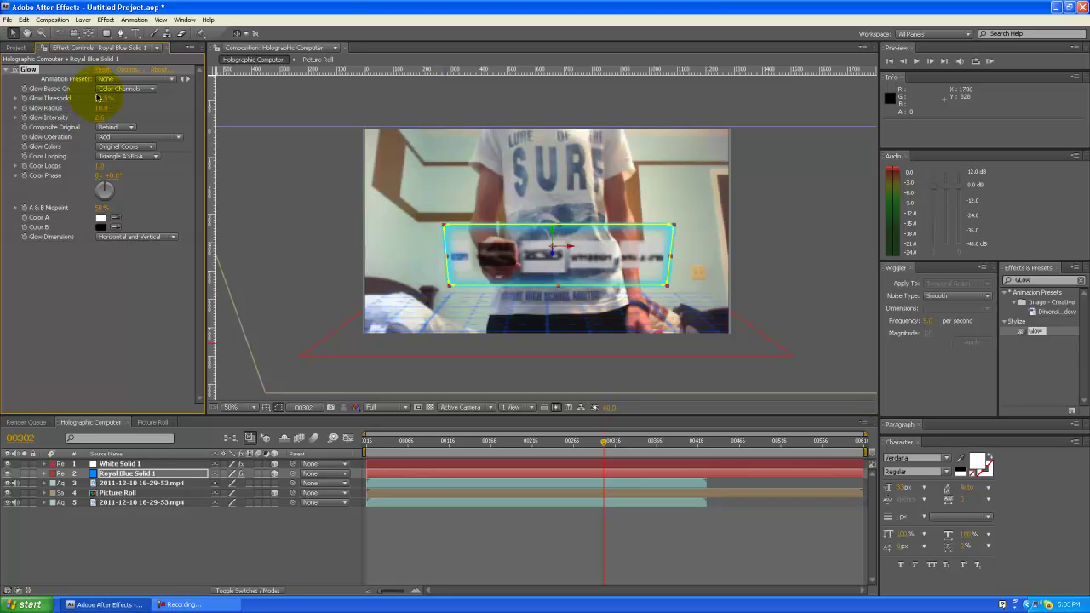
Set White Solid 1's Glow Threshold to 94, then scrub it down to about 34.4%.
{"action": "left_click", "coordinate": [116, 464]}
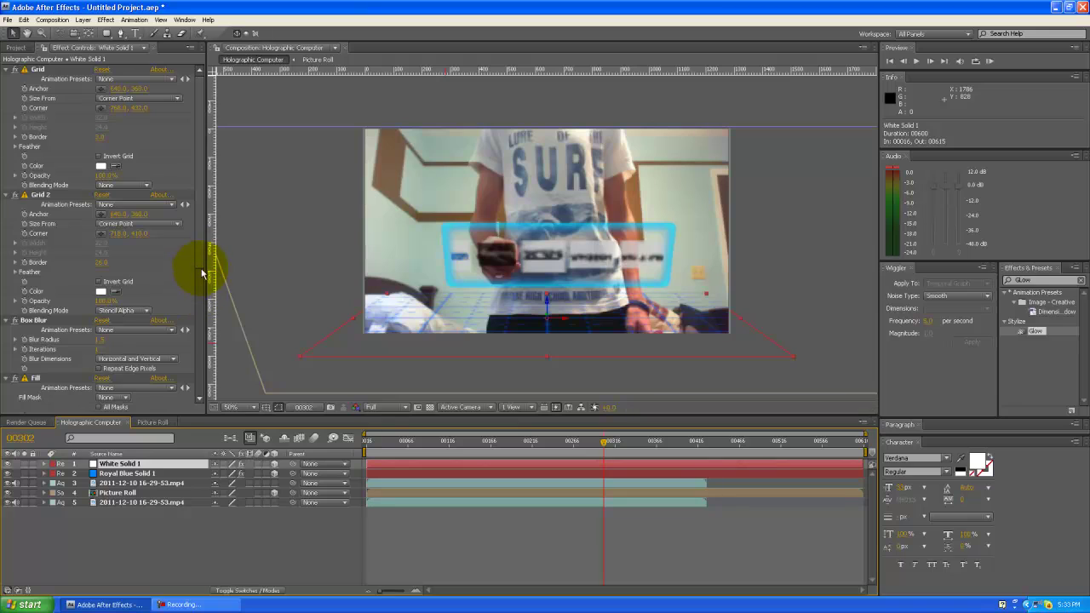
{"action": "left_click_drag", "start_coordinate": [200, 275], "coordinate": [198, 369]}
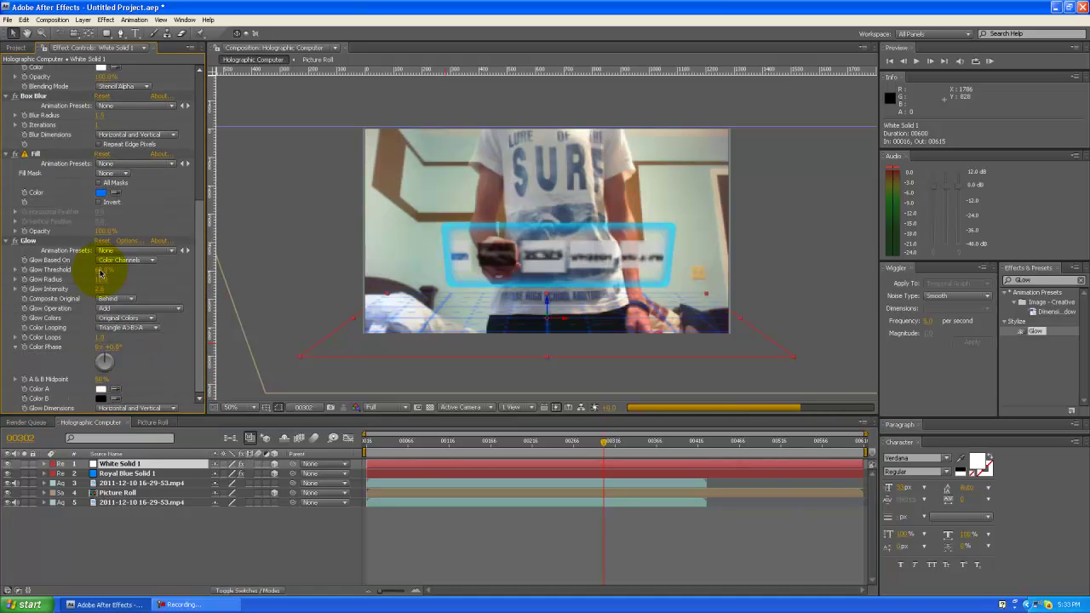
{"action": "left_click", "coordinate": [100, 270]}
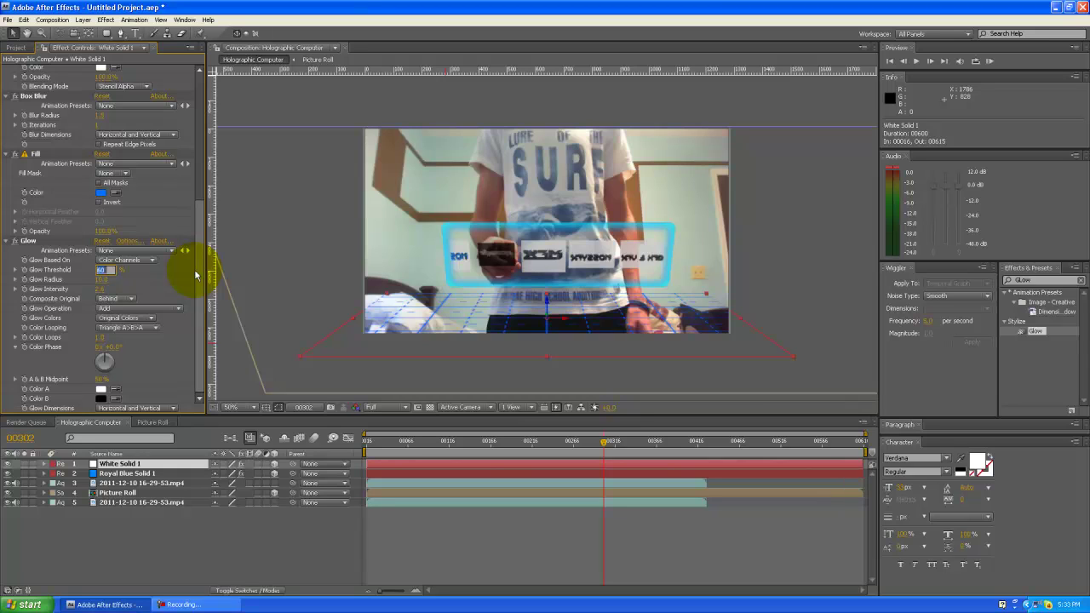
{"action": "type", "text": "94"}
{"action": "key", "text": "Return"}
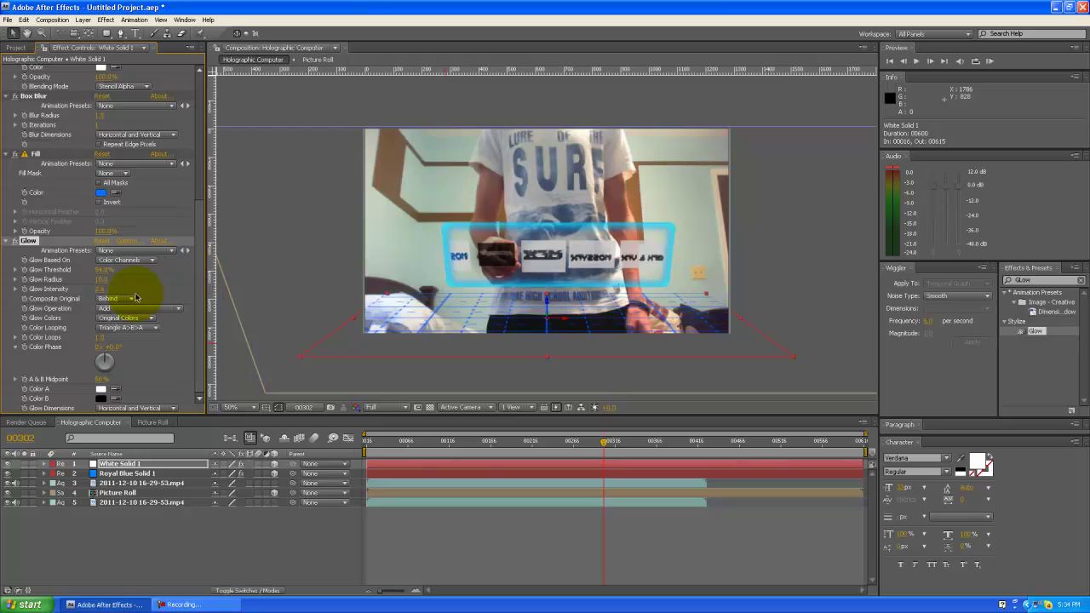
{"action": "left_click_drag", "start_coordinate": [103, 276], "coordinate": [82, 273]}
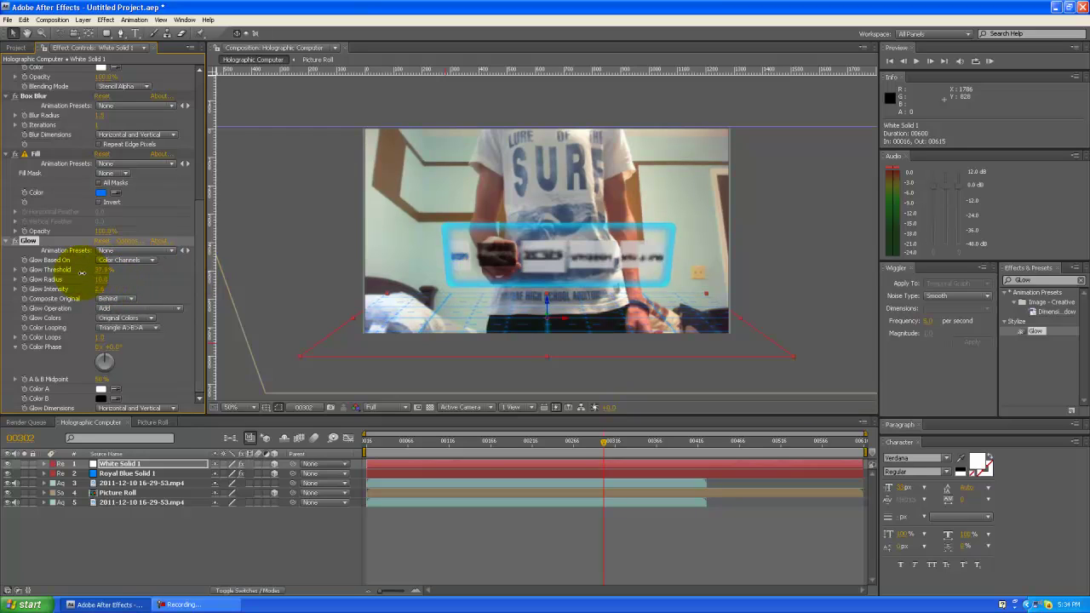
{"action": "left_click_drag", "start_coordinate": [81, 272], "coordinate": [68, 271]}
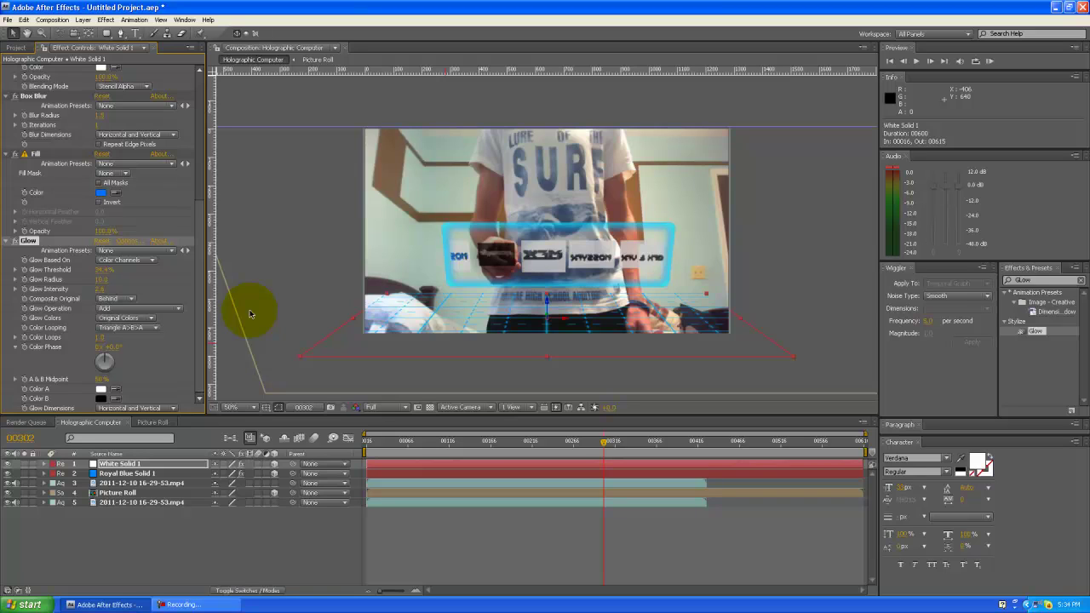
Rotate White Solid 1's X orientation to about 268° with the Rotation tool.
{"action": "left_click", "coordinate": [59, 33]}
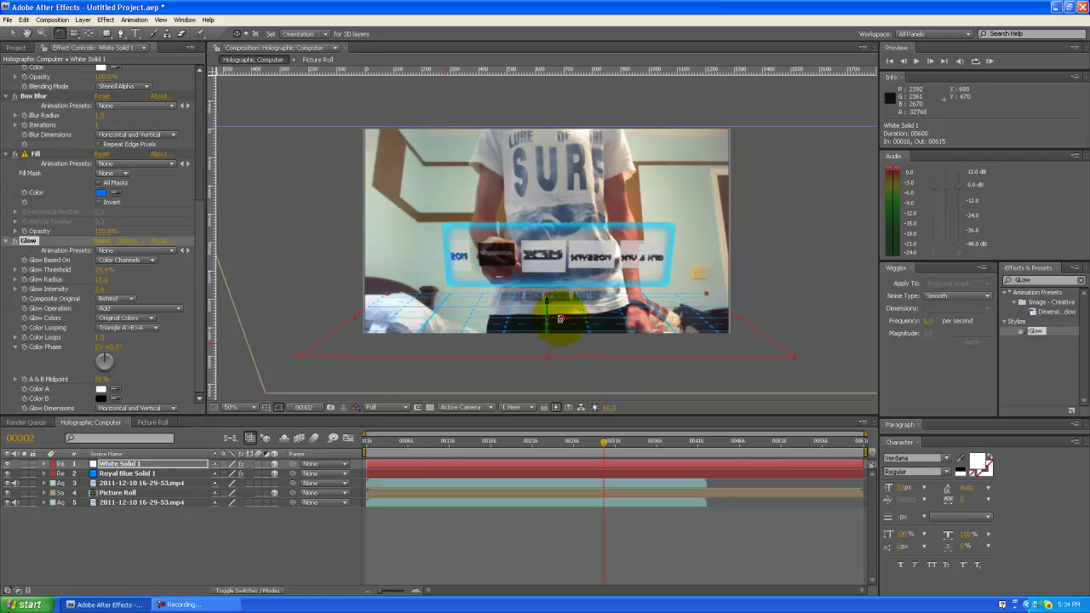
{"action": "left_click_drag", "start_coordinate": [559, 319], "coordinate": [564, 319]}
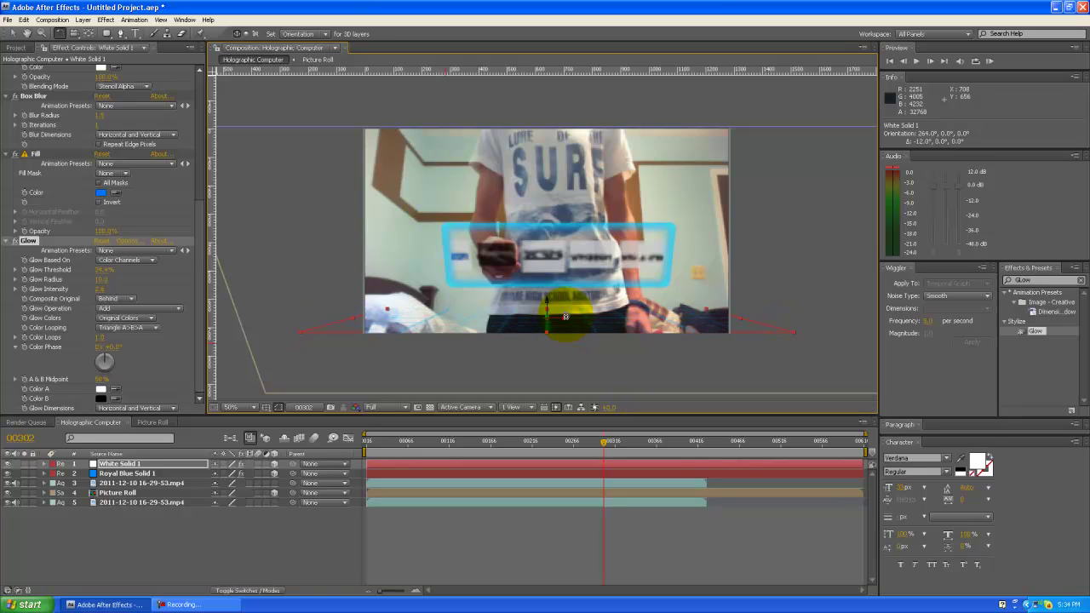
{"action": "left_click_drag", "start_coordinate": [564, 317], "coordinate": [704, 305]}
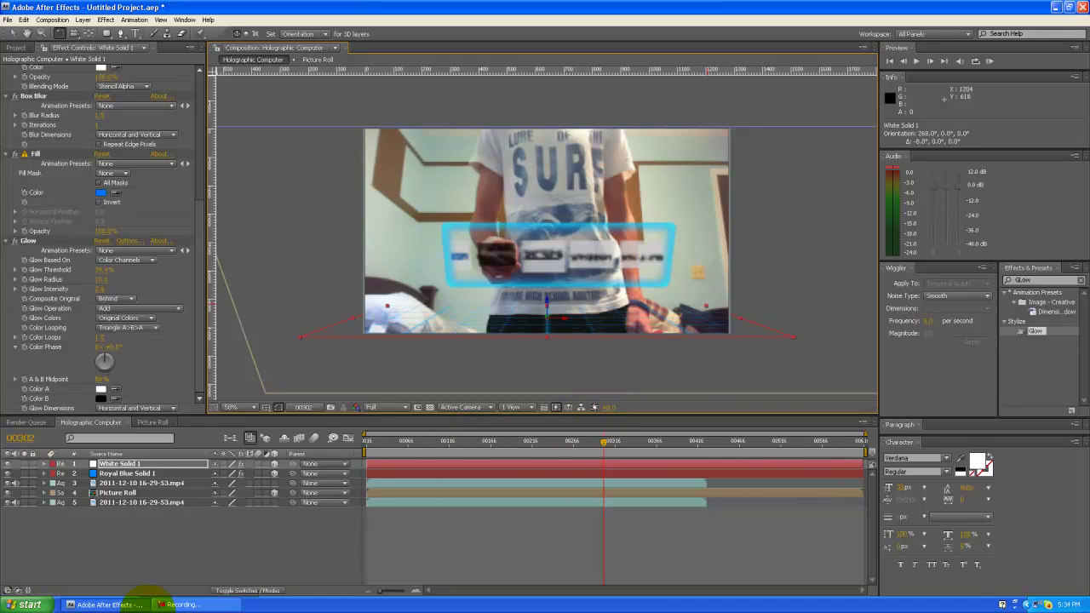
{"action": "left_click", "coordinate": [181, 604]}
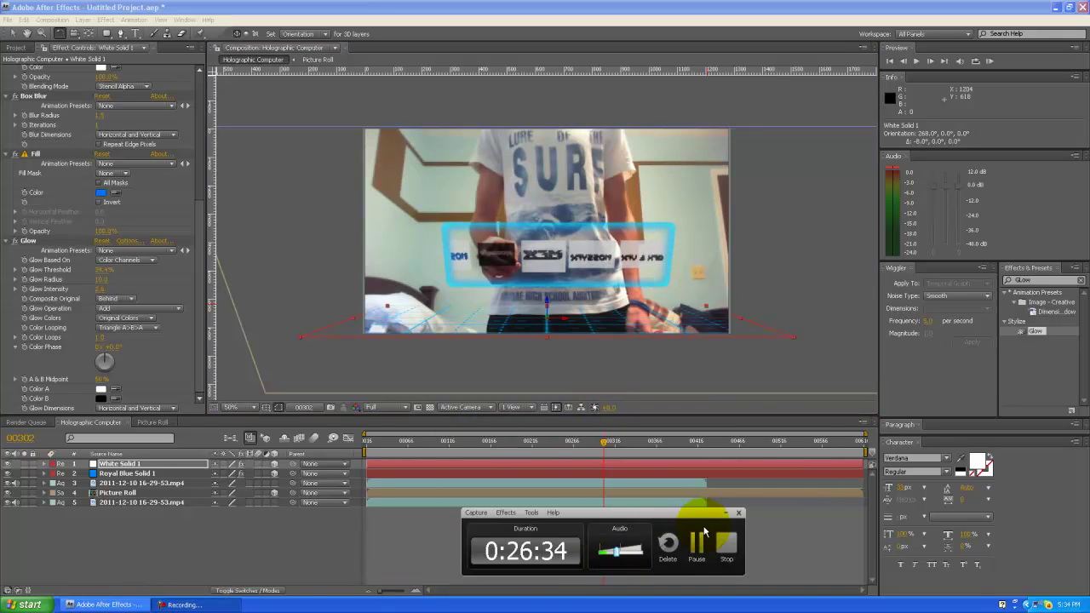
Return to the After Effects window.
{"action": "left_click", "coordinate": [697, 545]}
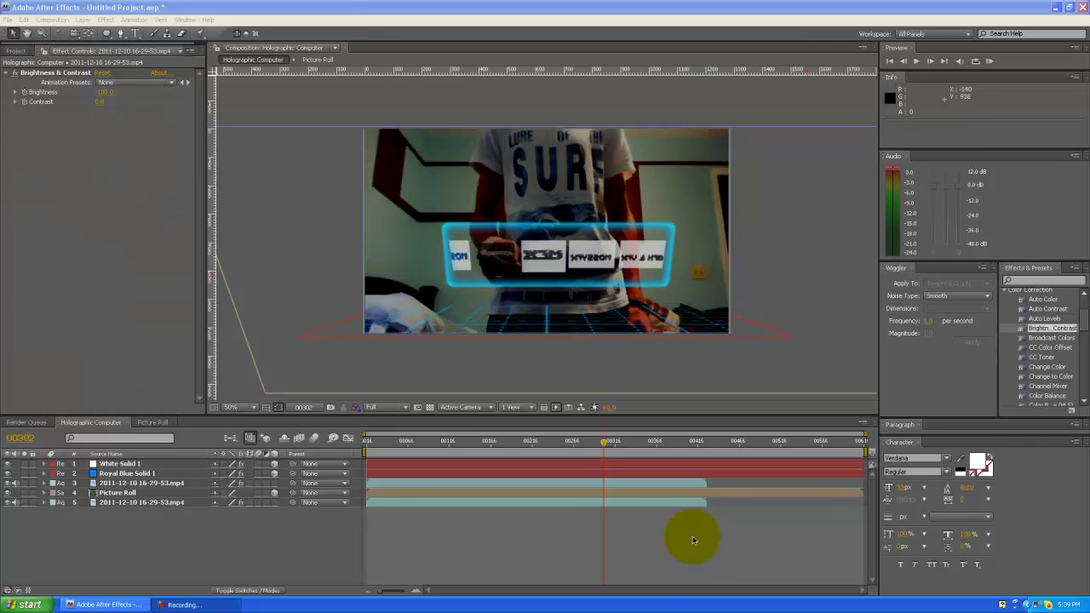
{"action": "left_click", "coordinate": [694, 540]}
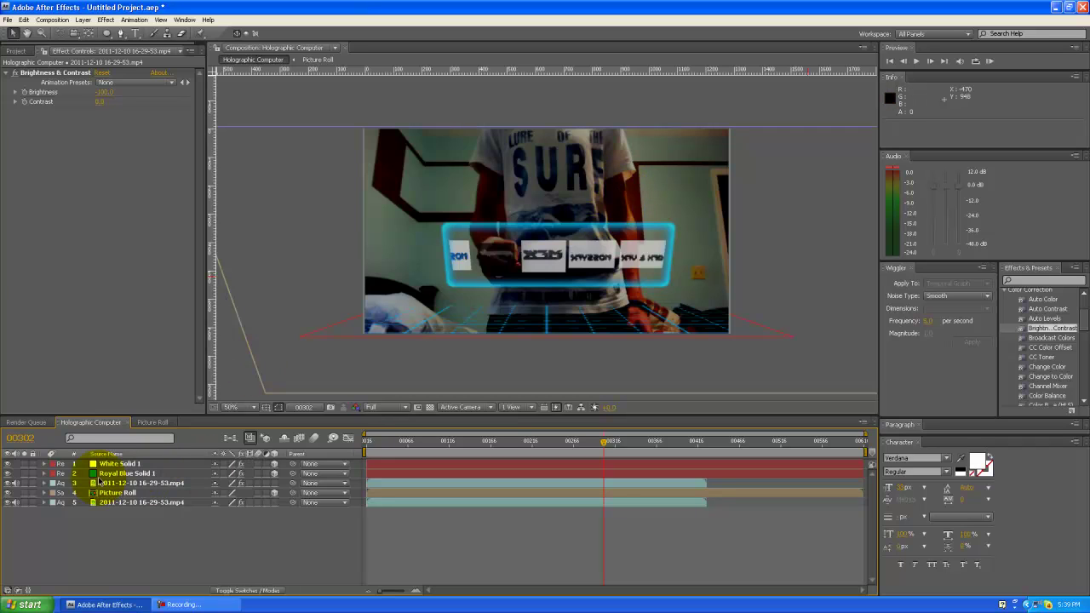
Create a new full-frame royal blue solid layer, Royal Blue Solid 3.
{"action": "right_click", "coordinate": [160, 517]}
{"action": "mouse_move", "coordinate": [191, 521]}
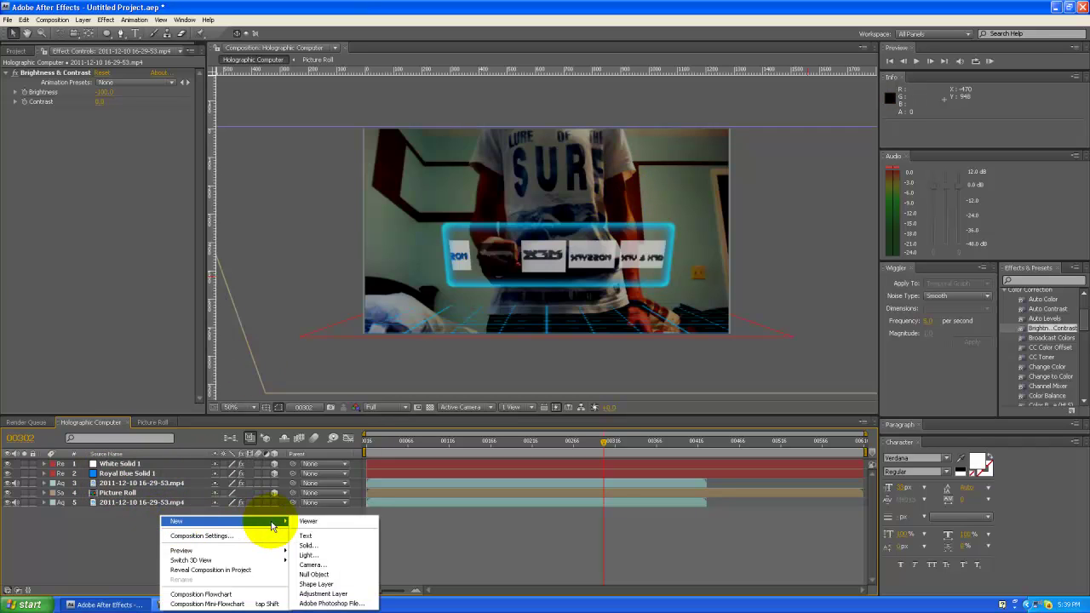
{"action": "left_click", "coordinate": [323, 531]}
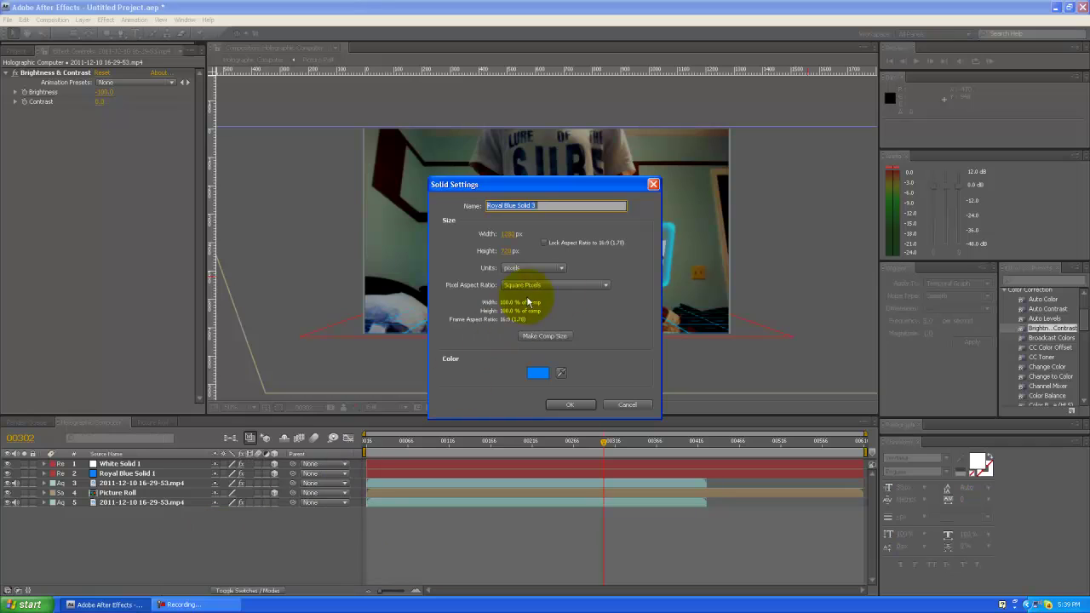
{"action": "left_click", "coordinate": [558, 405]}
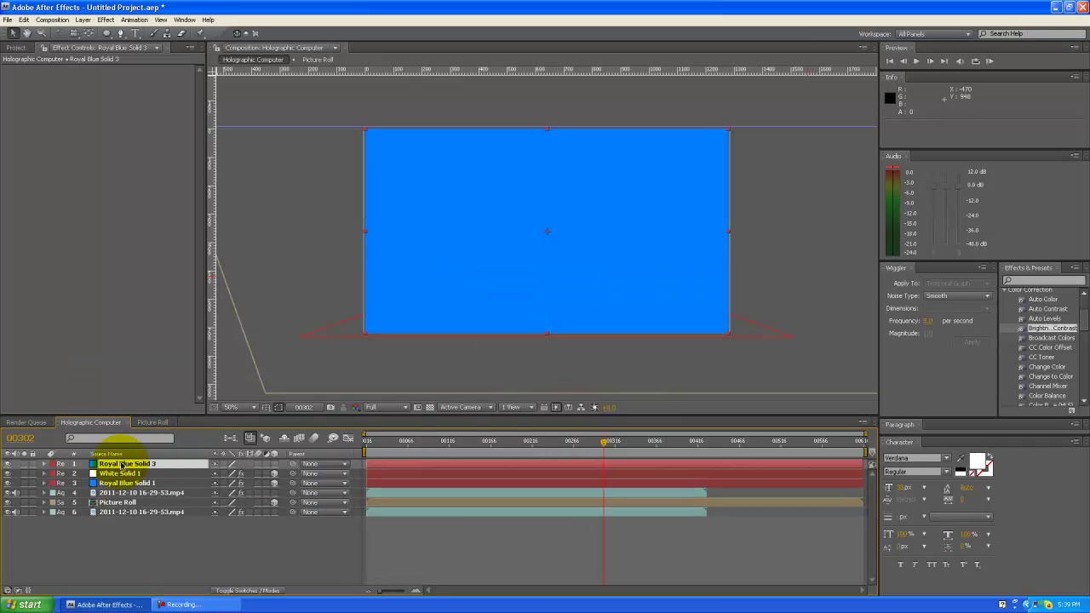
{"action": "left_click", "coordinate": [108, 34]}
Give Royal Blue Solid 3 a full-layer ellipse mask feathered to about 966 px.
{"action": "double_click", "coordinate": [108, 34]}
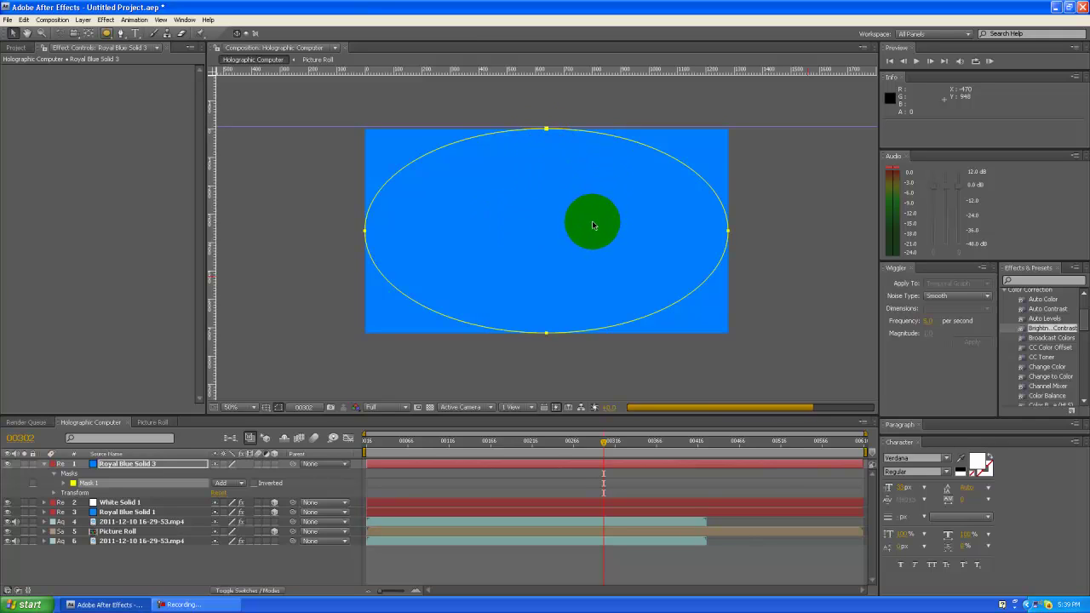
{"action": "key", "text": "v"}
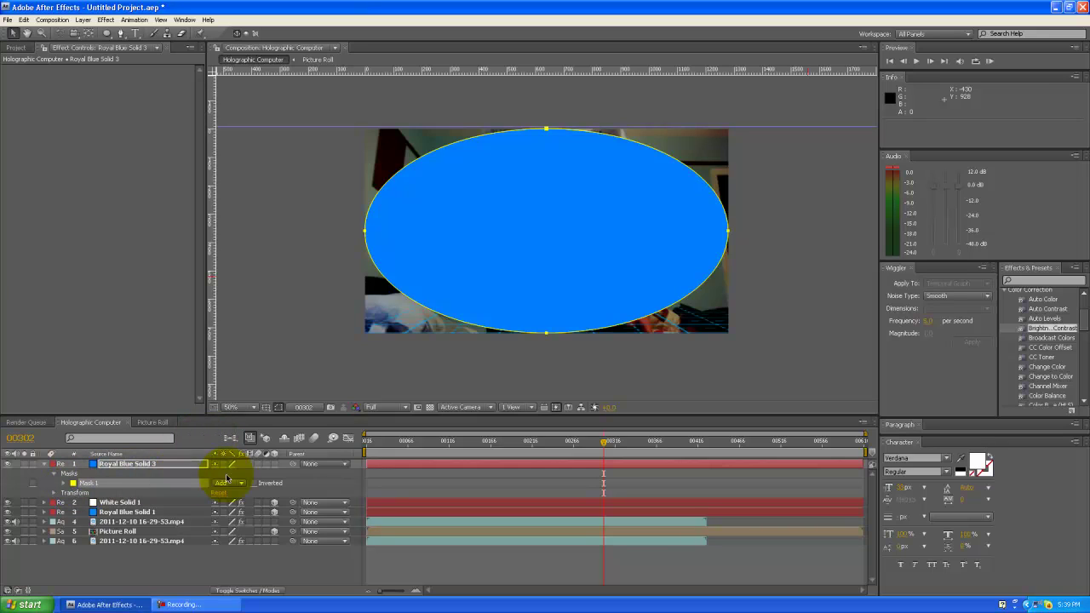
{"action": "left_click", "coordinate": [565, 114]}
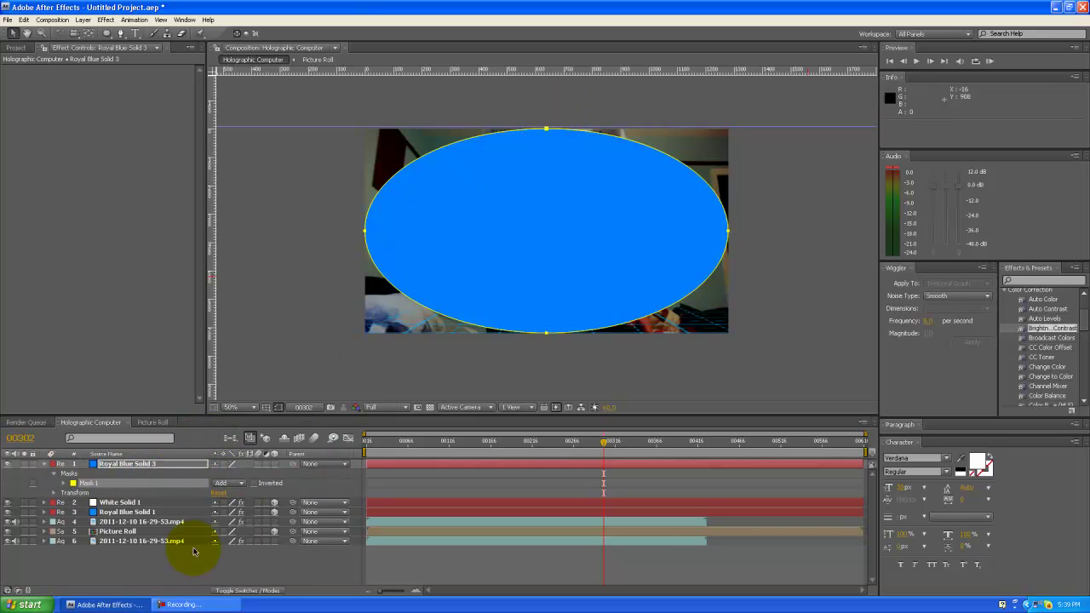
{"action": "left_click", "coordinate": [54, 494]}
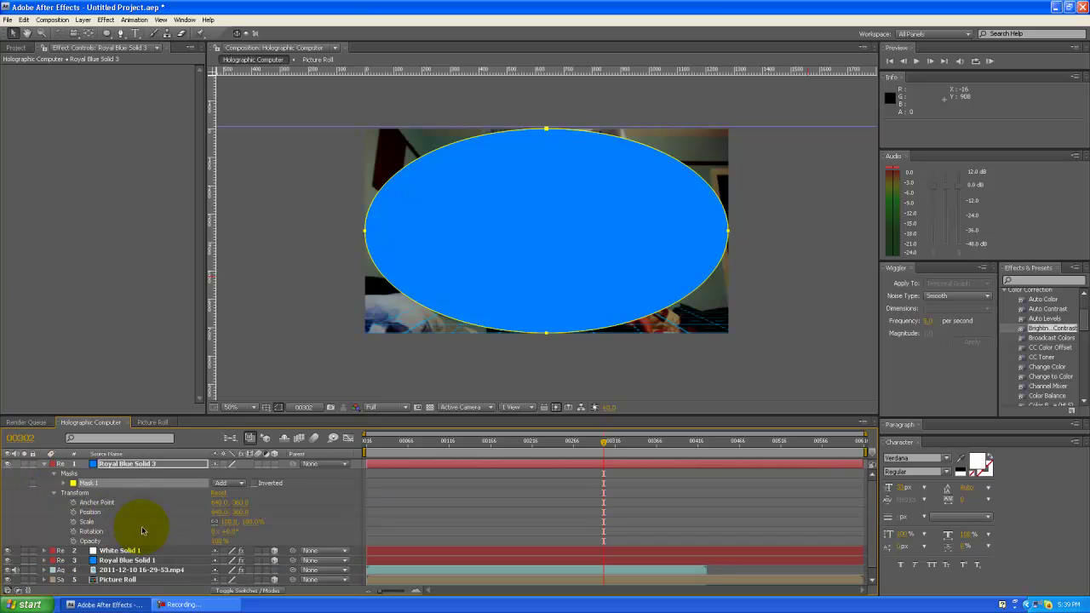
{"action": "left_click", "coordinate": [63, 483]}
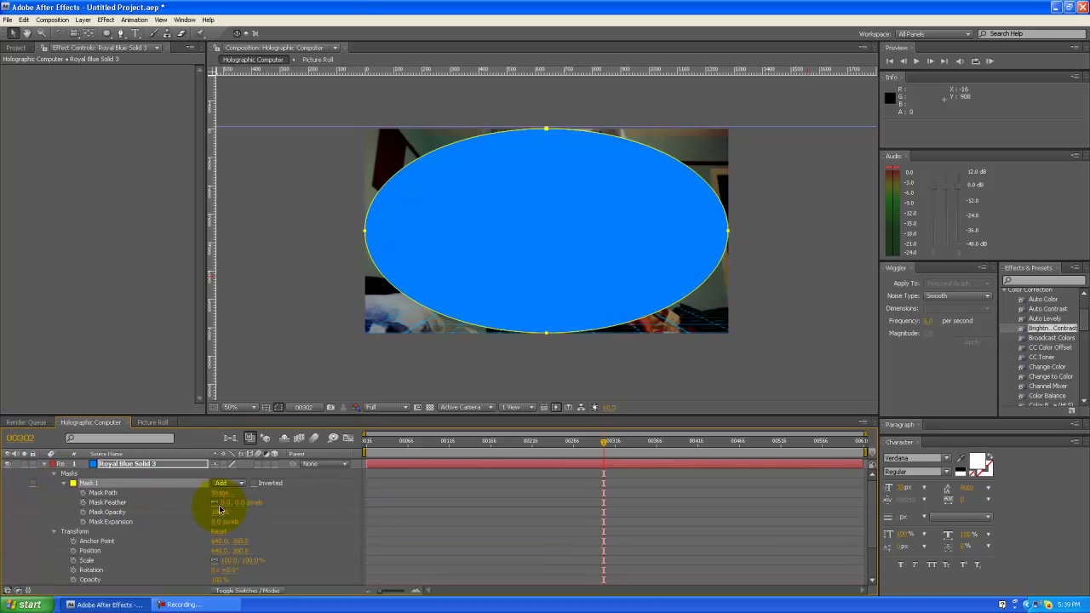
{"action": "left_click_drag", "start_coordinate": [223, 502], "coordinate": [686, 448]}
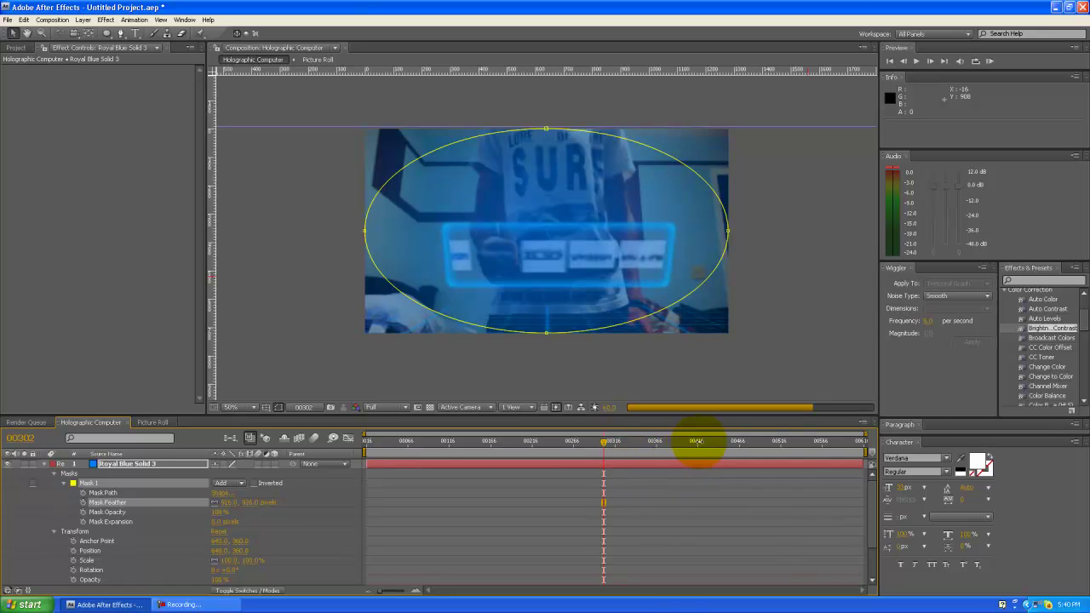
{"action": "left_click_drag", "start_coordinate": [697, 441], "coordinate": [708, 435]}
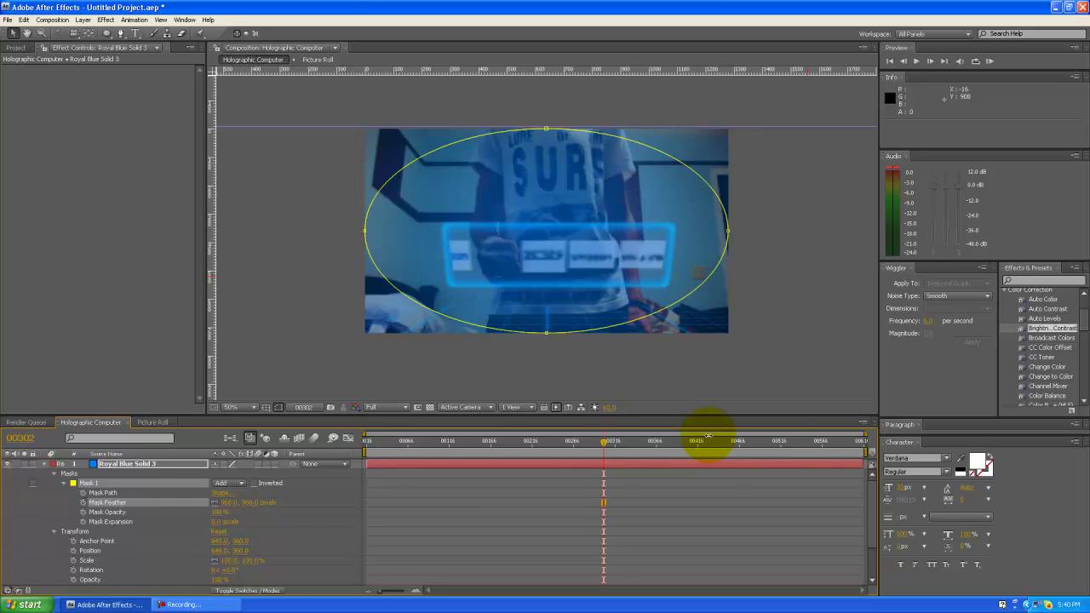
Move Royal Blue Solid 3 to third in the stack, below White Solid 1 and Royal Blue Solid 1.
{"action": "left_click", "coordinate": [44, 463]}
{"action": "left_click_drag", "start_coordinate": [142, 472], "coordinate": [135, 489]}
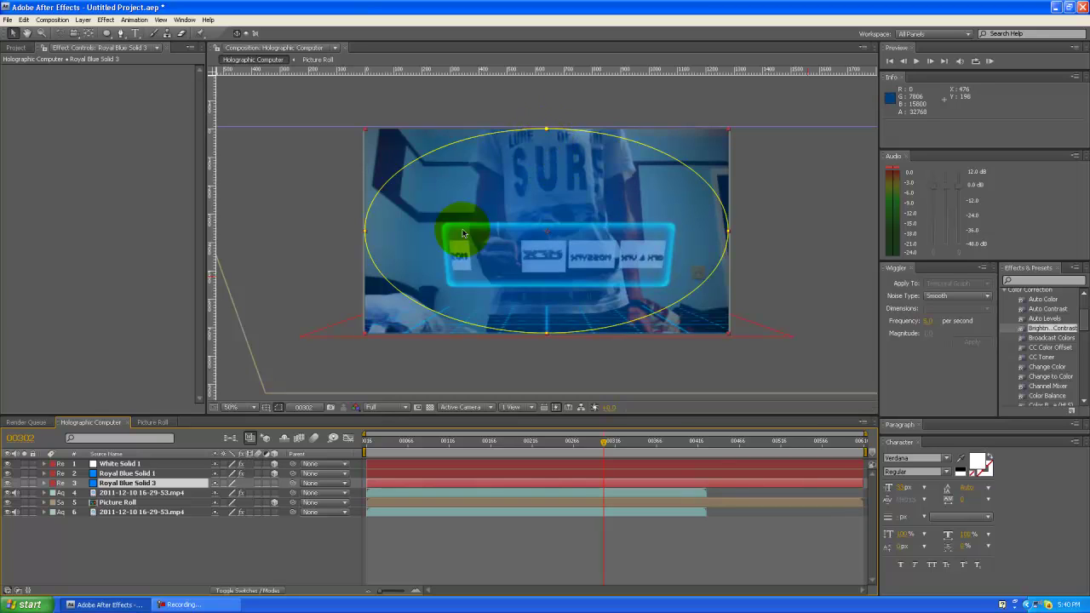
{"action": "left_click_drag", "start_coordinate": [136, 464], "coordinate": [120, 483]}
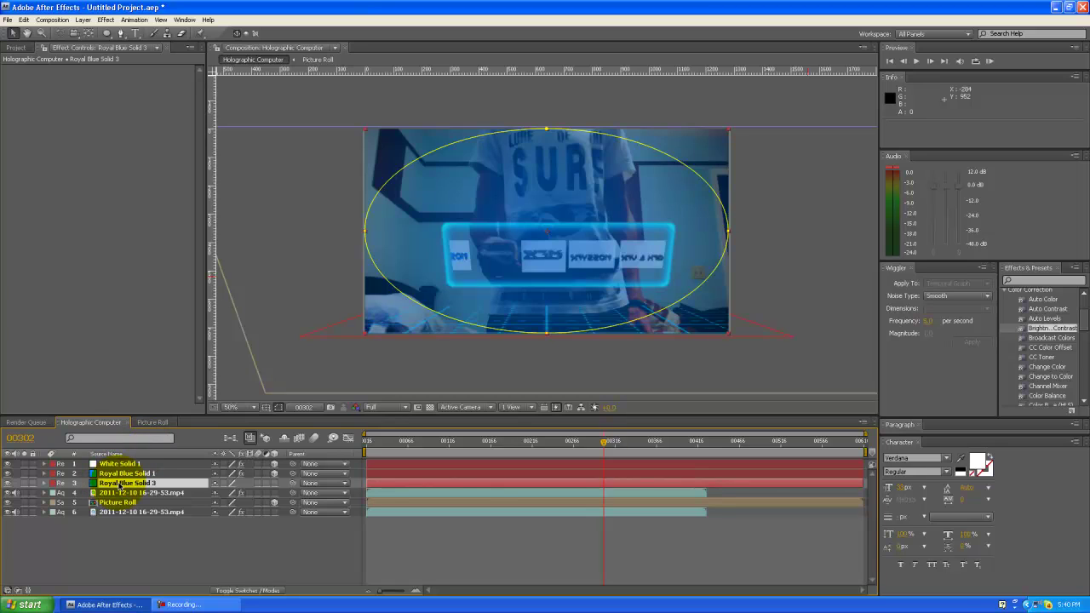
Drag the mask's top, left, bottom and right vertices into a curve around the picture roll.
{"action": "left_click", "coordinate": [545, 129]}
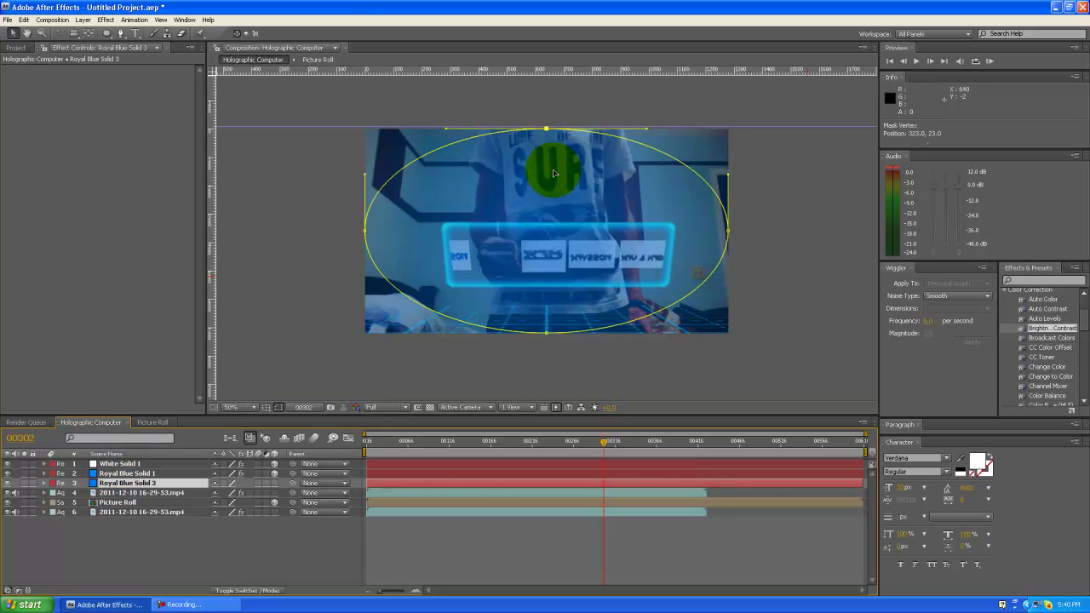
{"action": "left_click_drag", "start_coordinate": [545, 129], "coordinate": [621, 232]}
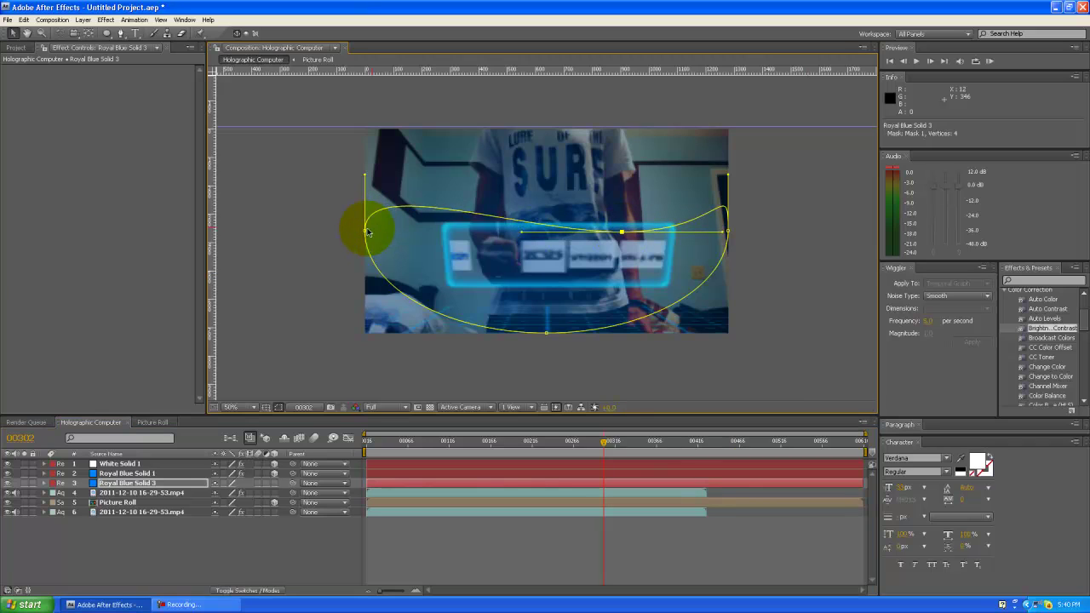
{"action": "left_click_drag", "start_coordinate": [366, 232], "coordinate": [465, 237]}
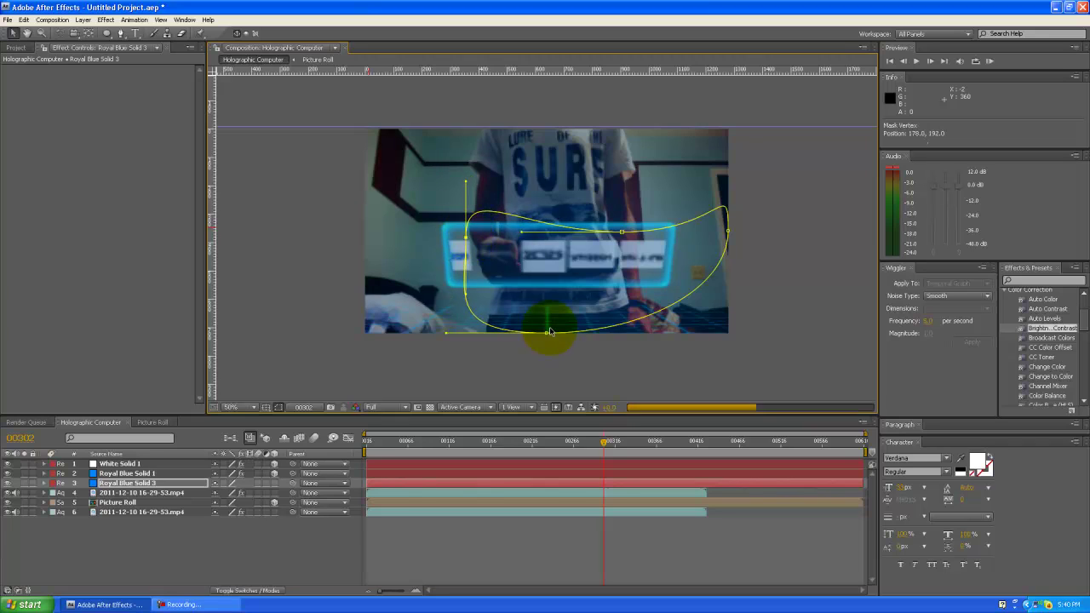
{"action": "left_click_drag", "start_coordinate": [546, 336], "coordinate": [547, 293]}
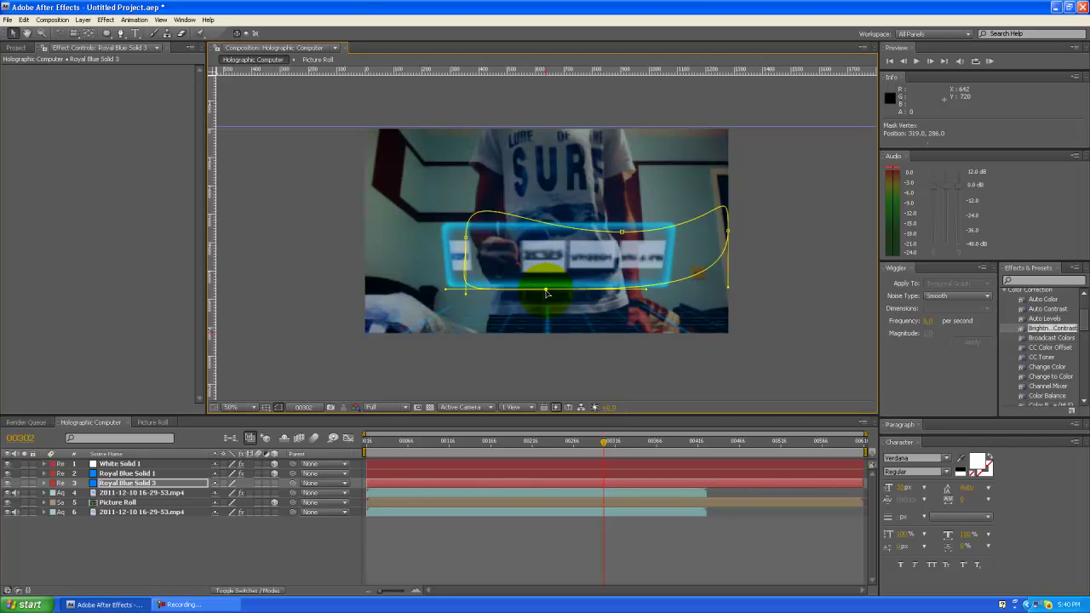
{"action": "left_click", "coordinate": [728, 233]}
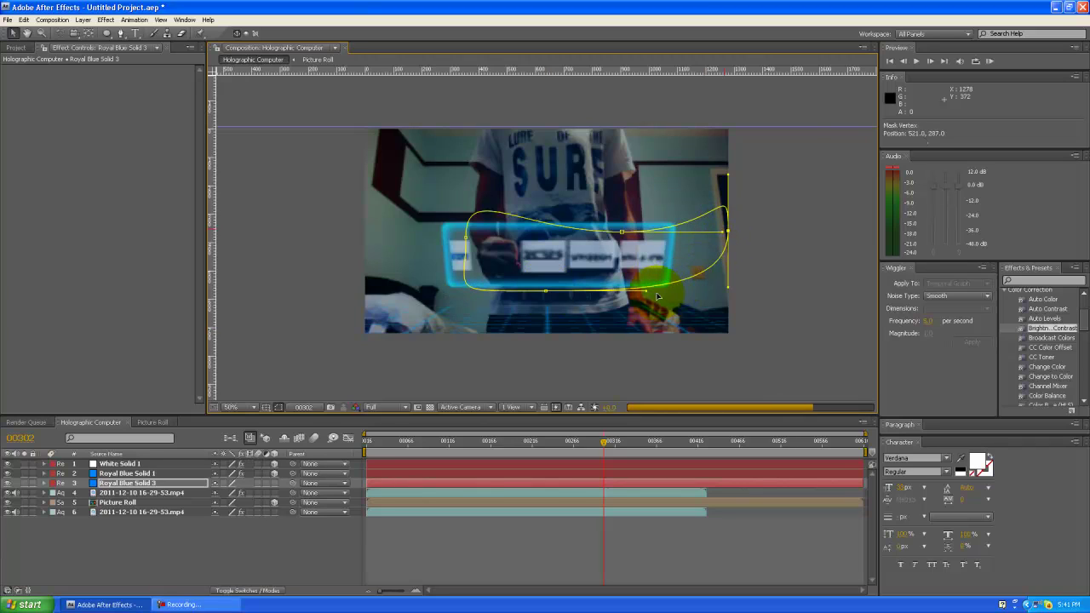
{"action": "left_click_drag", "start_coordinate": [643, 304], "coordinate": [652, 320]}
{"action": "left_click", "coordinate": [628, 217]}
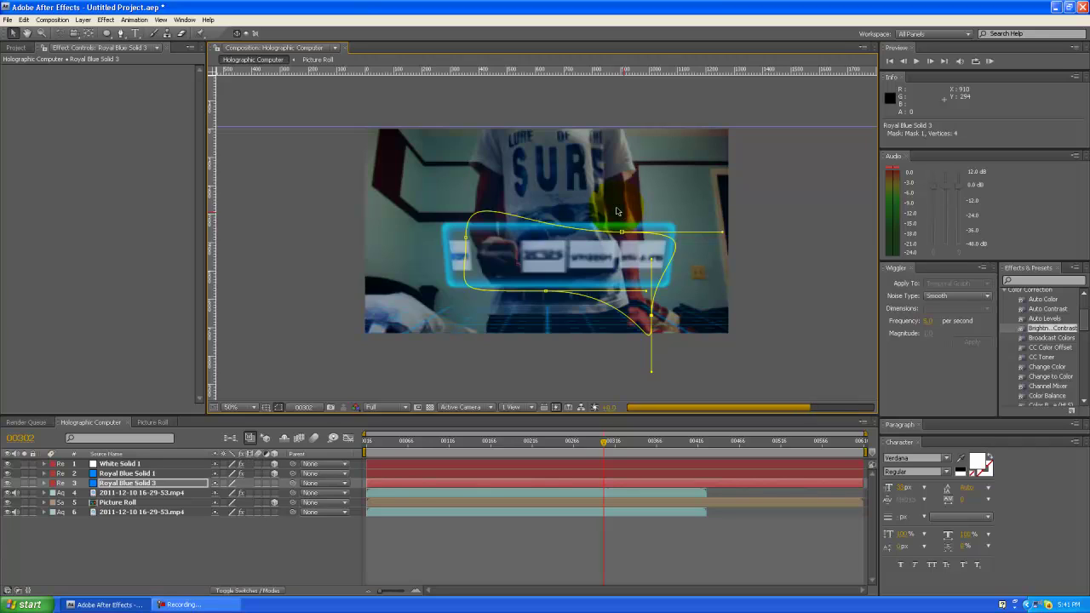
{"action": "left_click", "coordinate": [746, 239]}
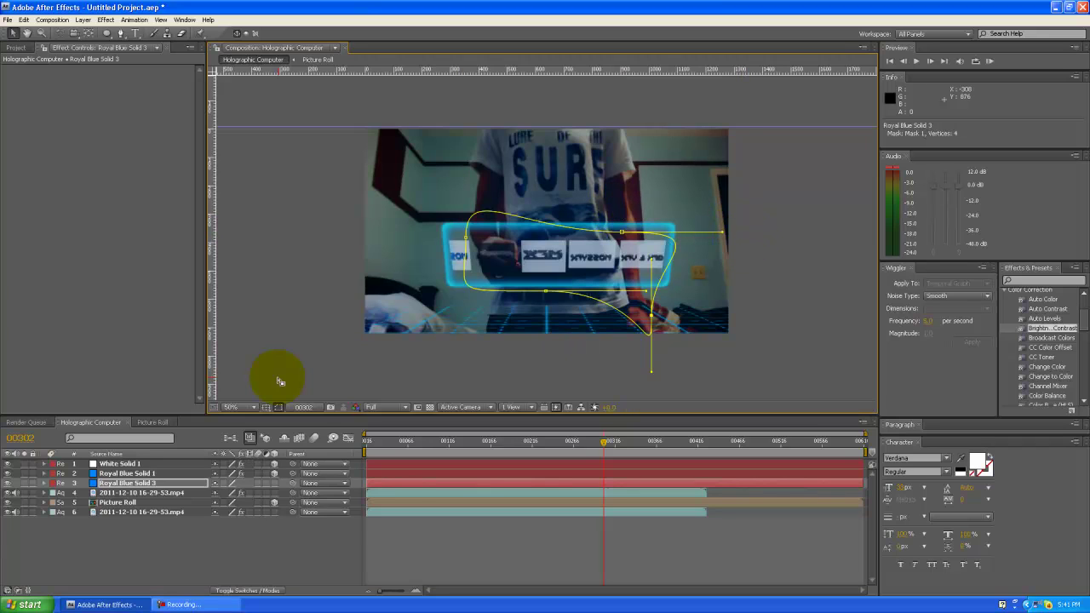
Lower Mask 1's feather on Royal Blue Solid 3 from 968 to roughly 664 px.
{"action": "left_click", "coordinate": [44, 483]}
{"action": "left_click_drag", "start_coordinate": [224, 504], "coordinate": [61, 513]}
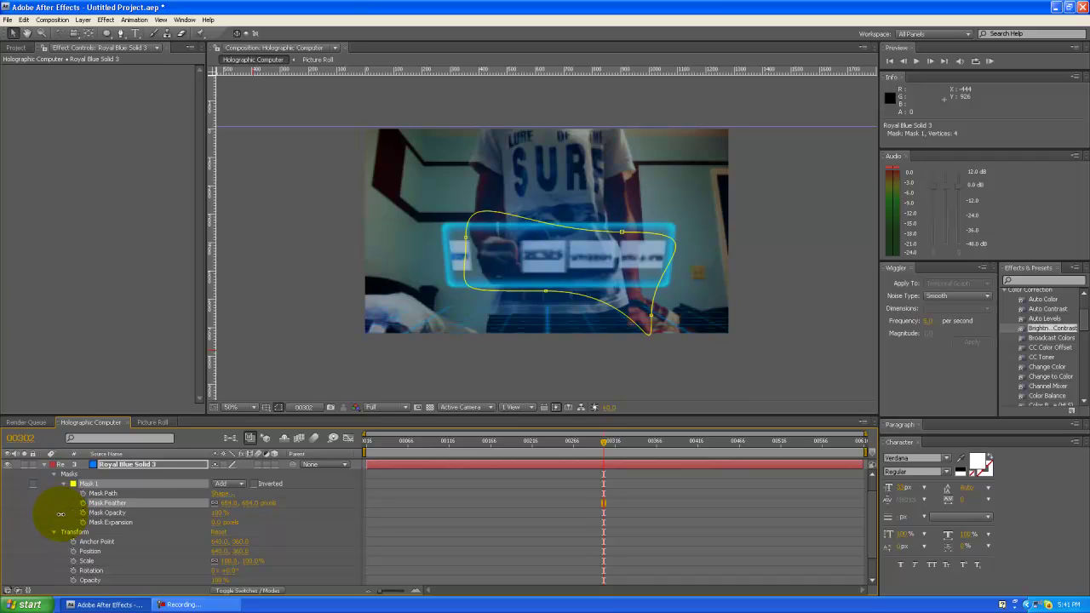
Collapse Royal Blue Solid 3's properties so all six layers show in the timeline.
{"action": "left_click", "coordinate": [45, 465]}
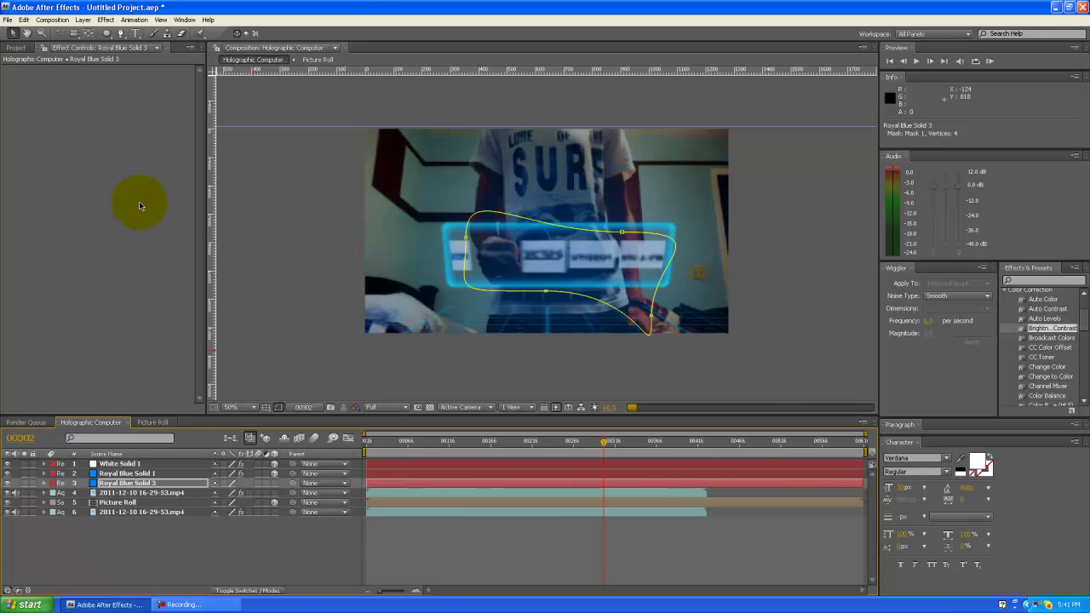